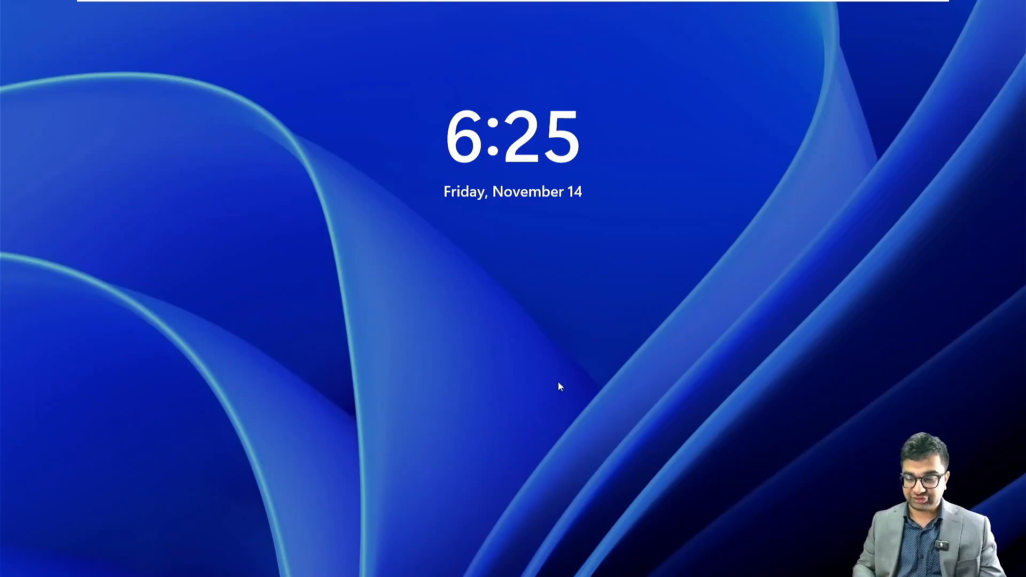
Step: Sign in to Windows as NITA\Administrator using the Other user option and the domain password
click(472, 328)
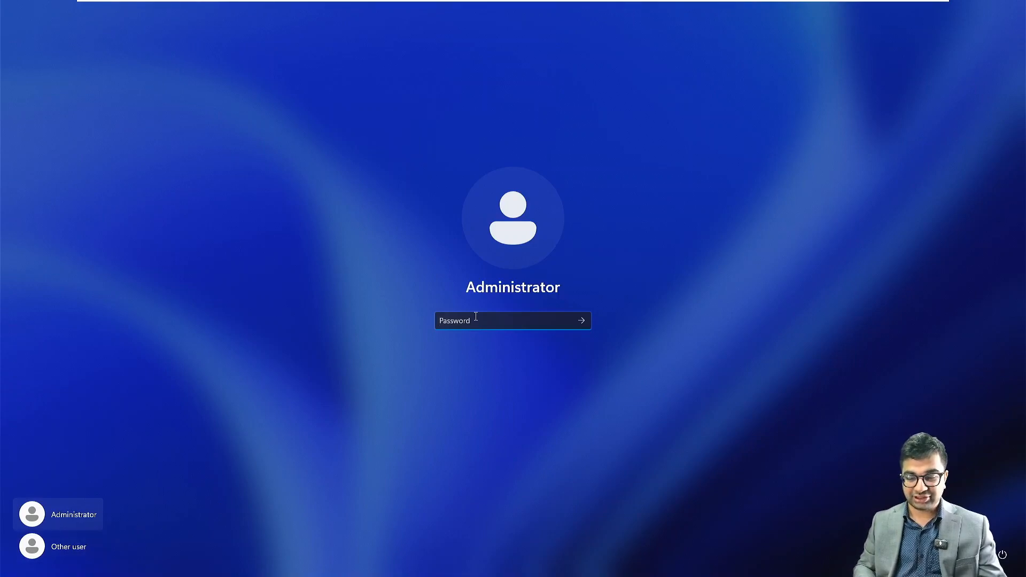
click(80, 548)
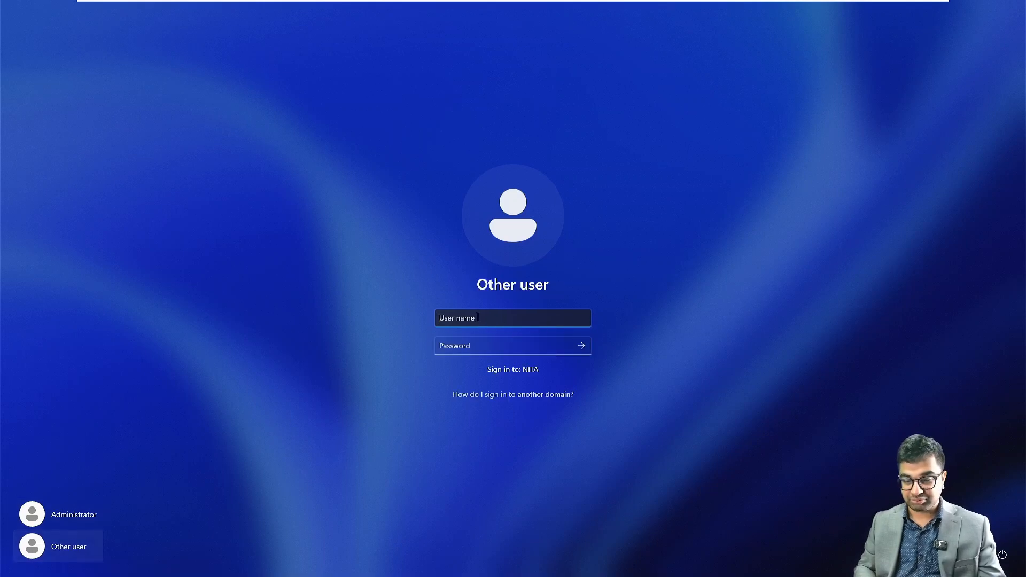
text(NITA\A)
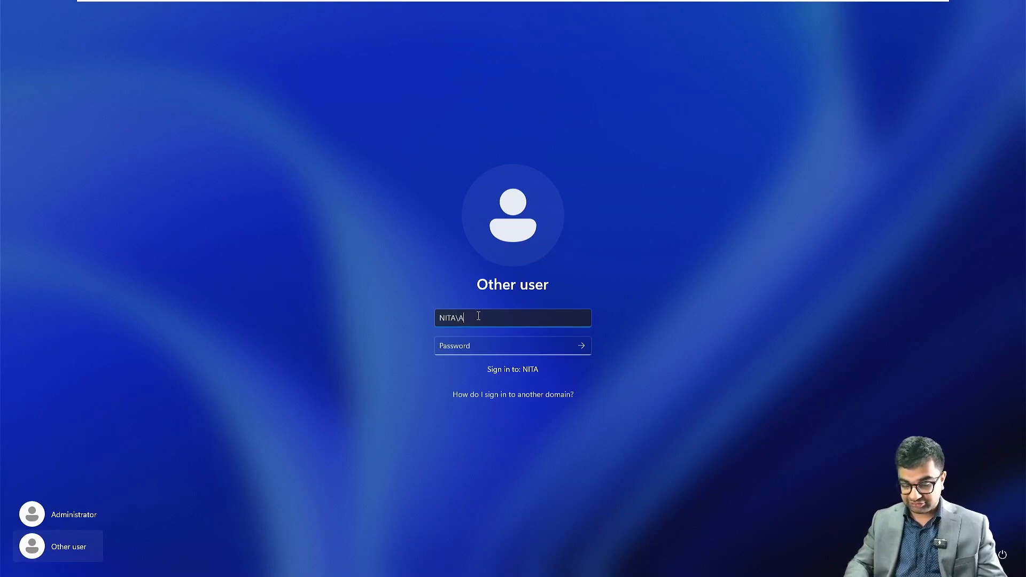
text(dministrator)
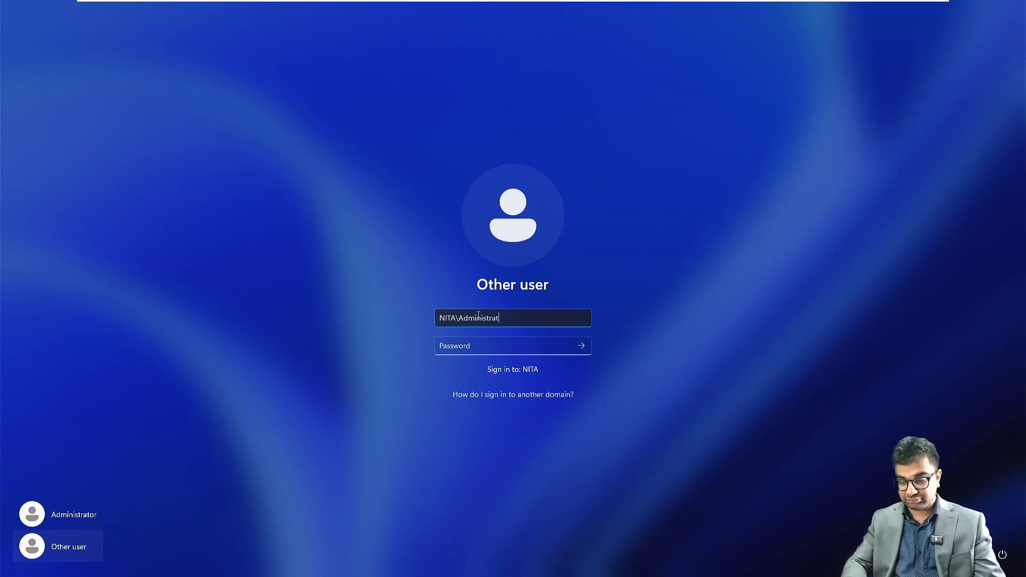
key(Tab)
text(•••••••••••)
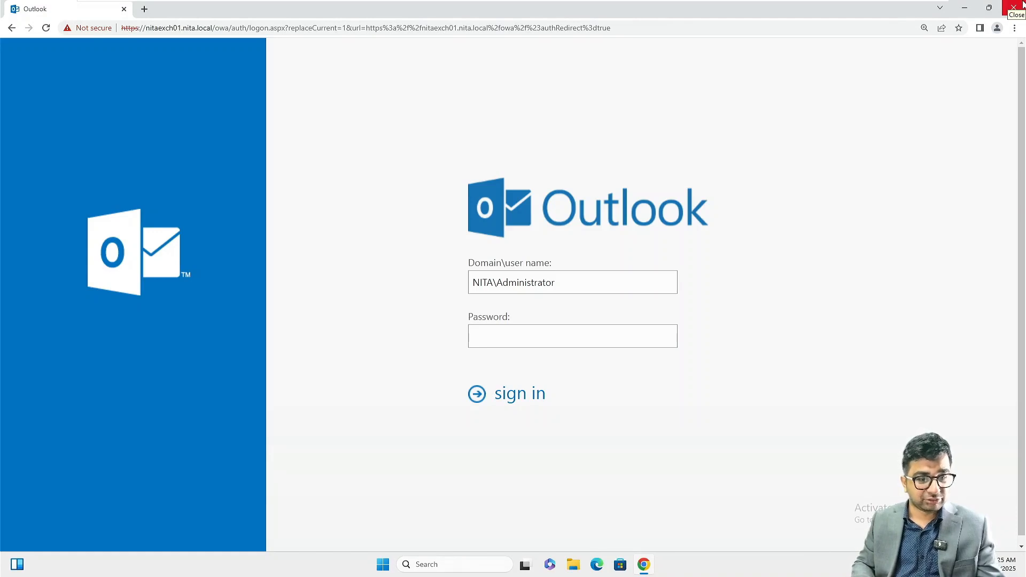
Step: Close Google Chrome and relaunch it from the desktop shortcut
click(1021, 6)
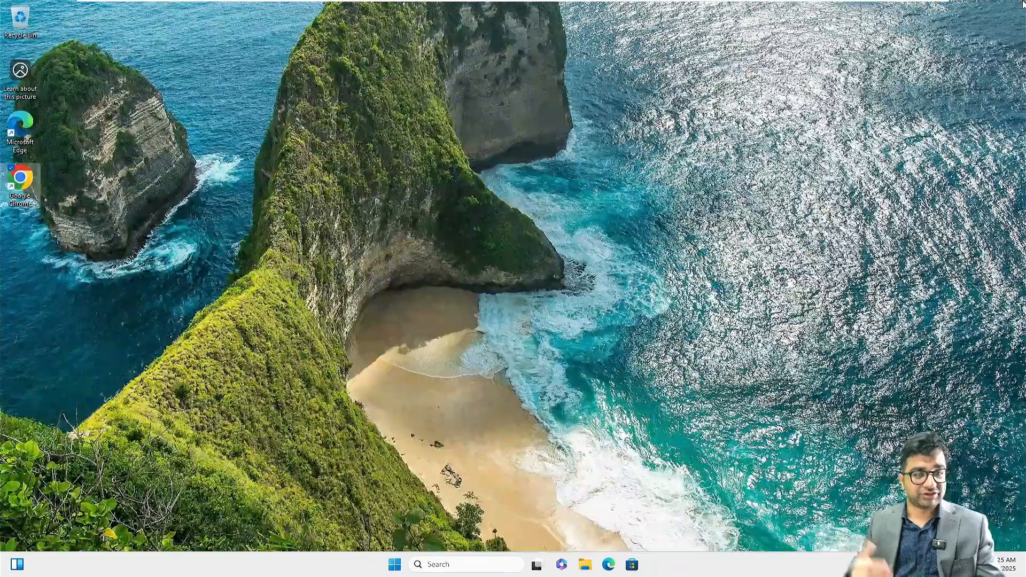
click(433, 55)
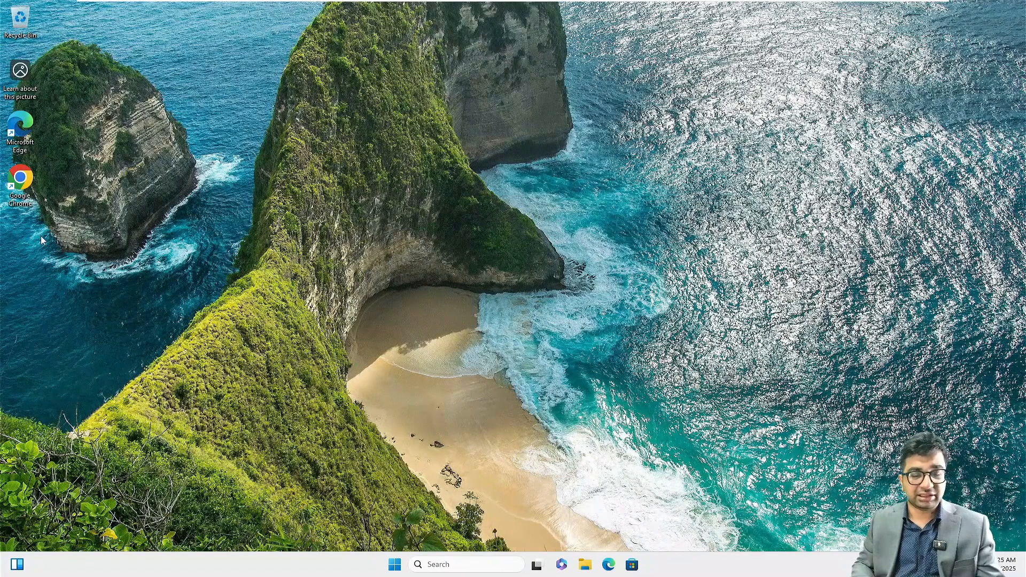
click(28, 188)
double_click(28, 188)
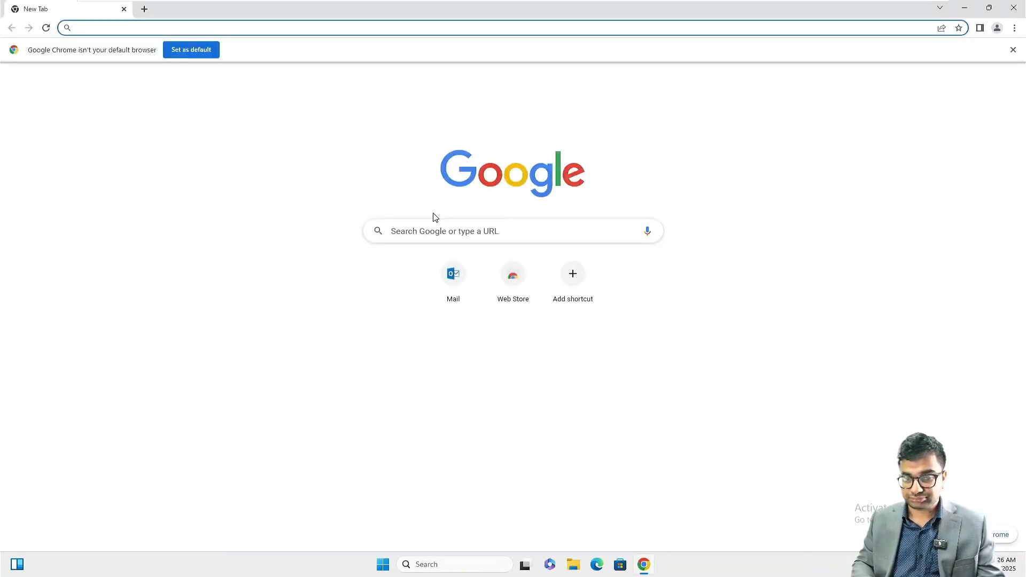
click(450, 277)
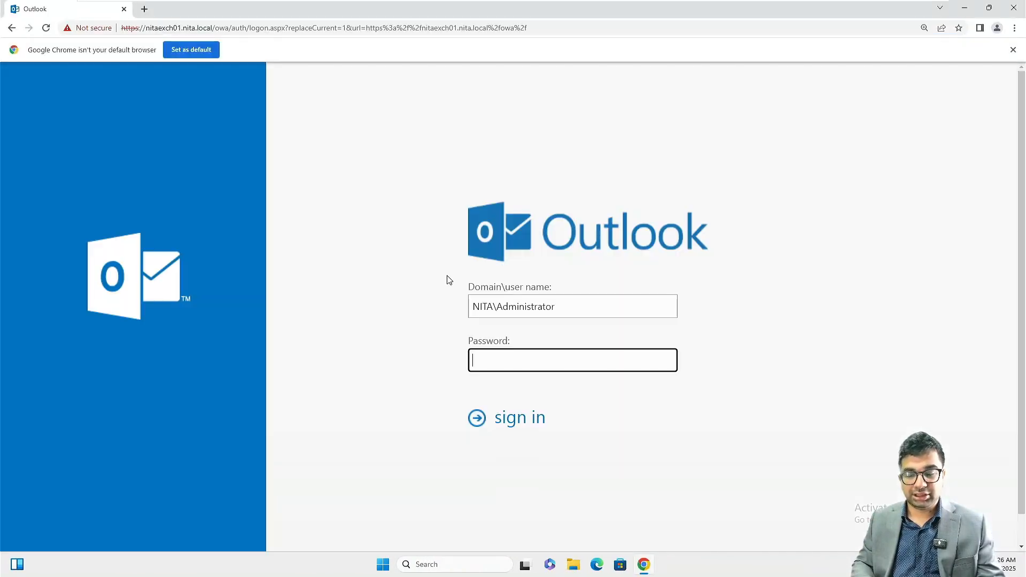
click(566, 315)
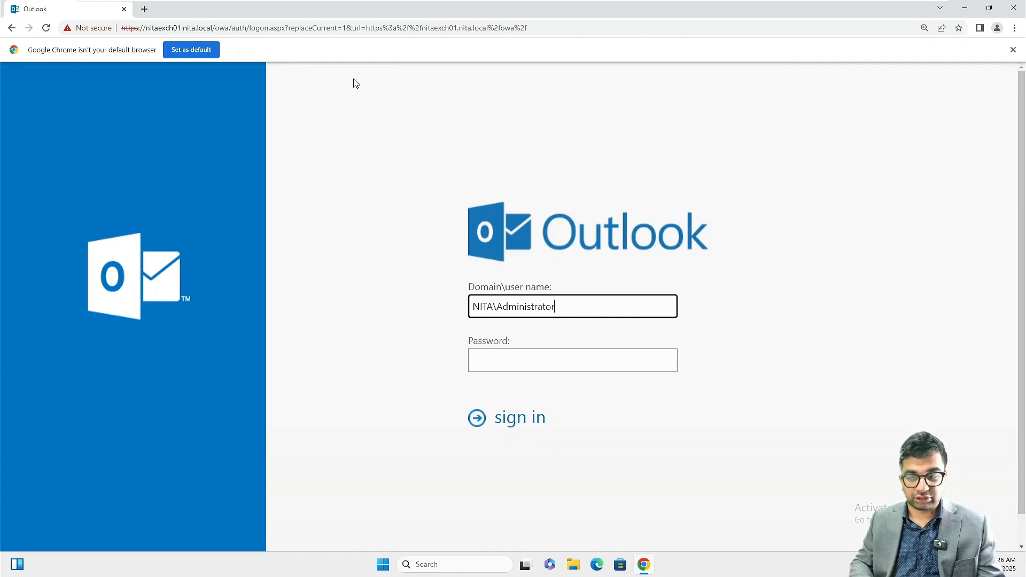
click(149, 15)
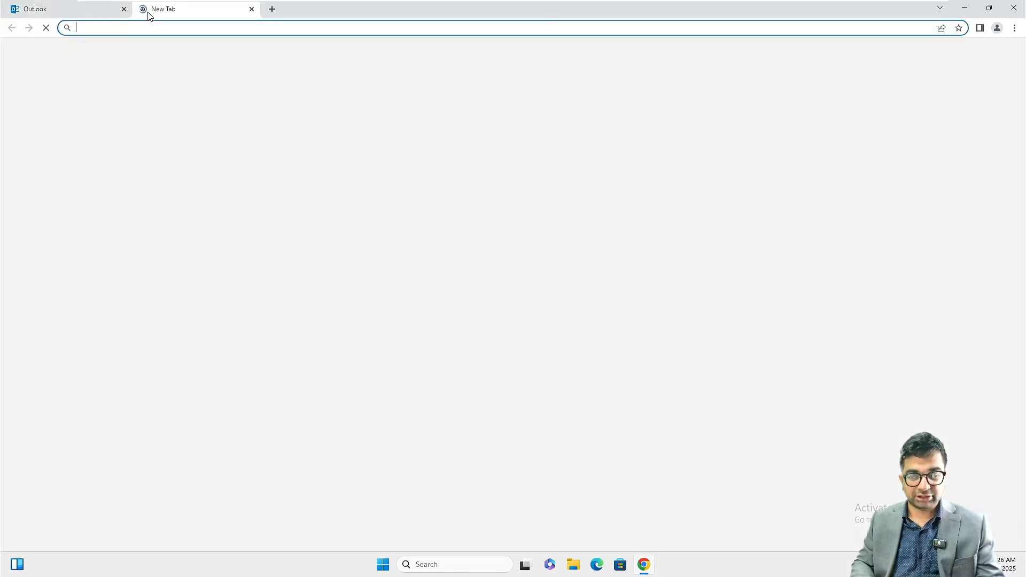
click(124, 9)
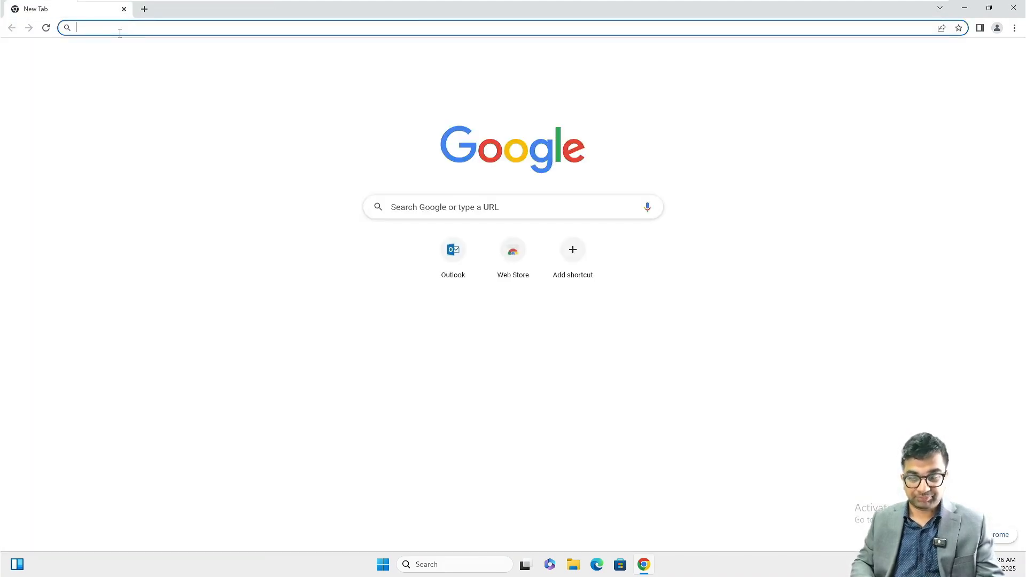
text(https:)
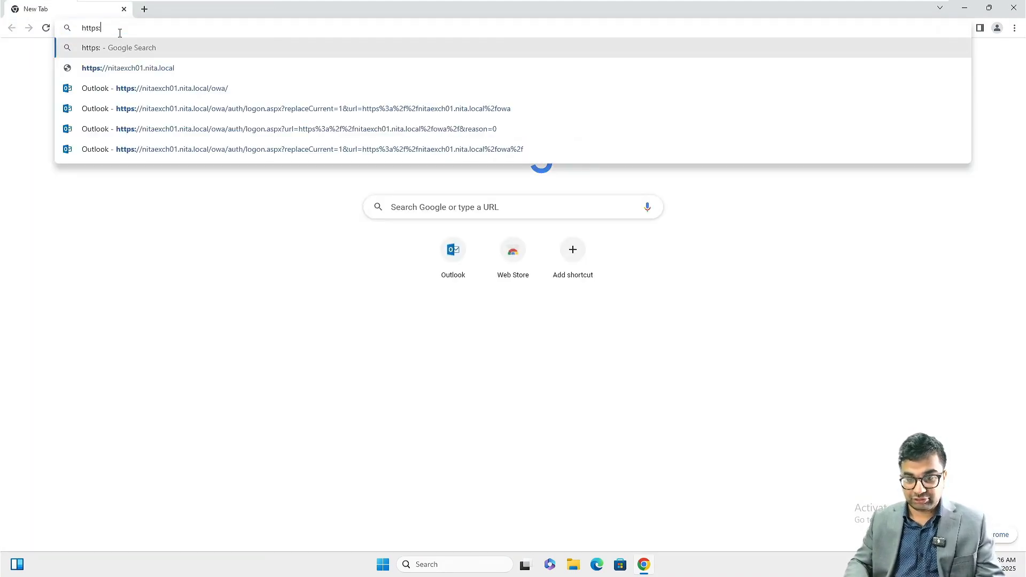
text(//)
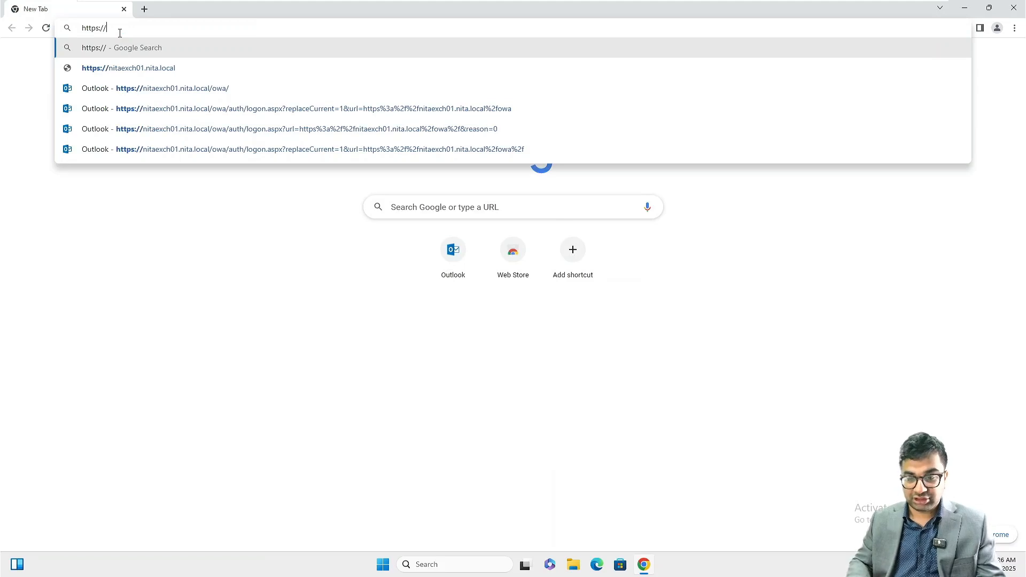
key(Down)
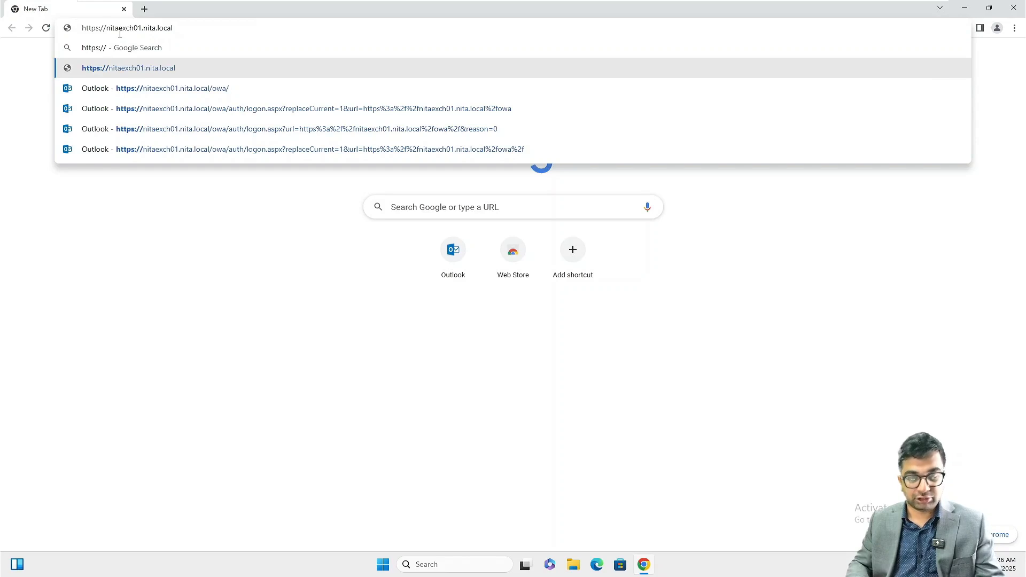
text(/owa/)
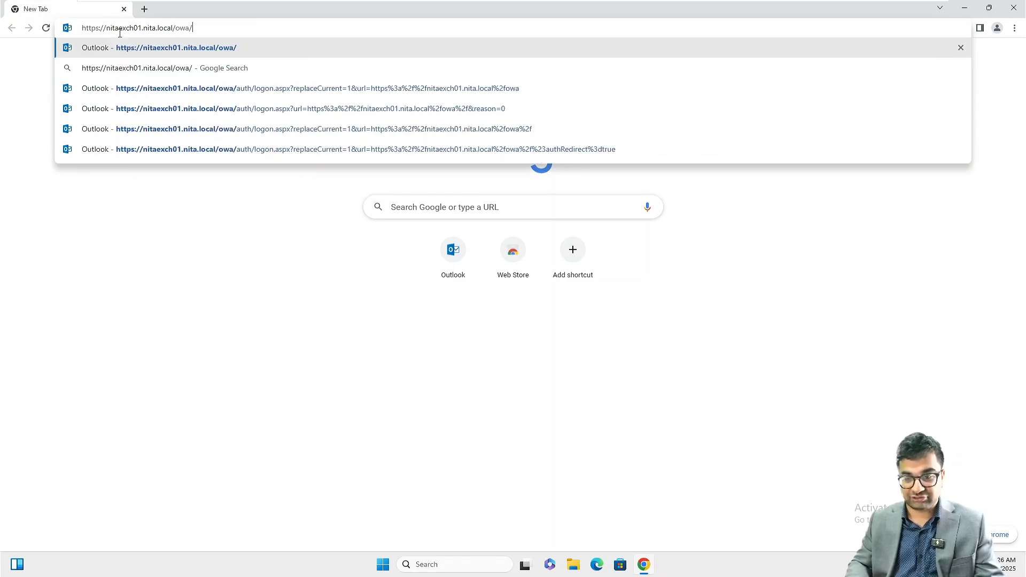
key(Return)
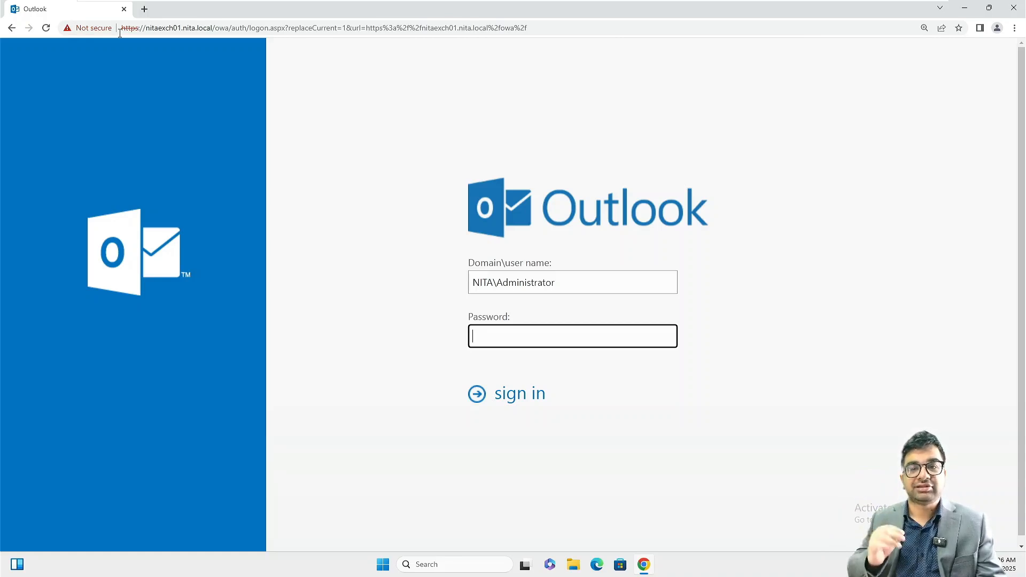
Step: Sign in to Outlook Web App as the test user instead of Administrator
click(584, 278)
key(BackSpace)
key(BackSpace)
key(BackSpace)
key(BackSpace)
key(BackSpace)
key(BackSpace)
key(BackSpace)
key(BackSpace)
key(BackSpace)
key(BackSpace)
text(tc)
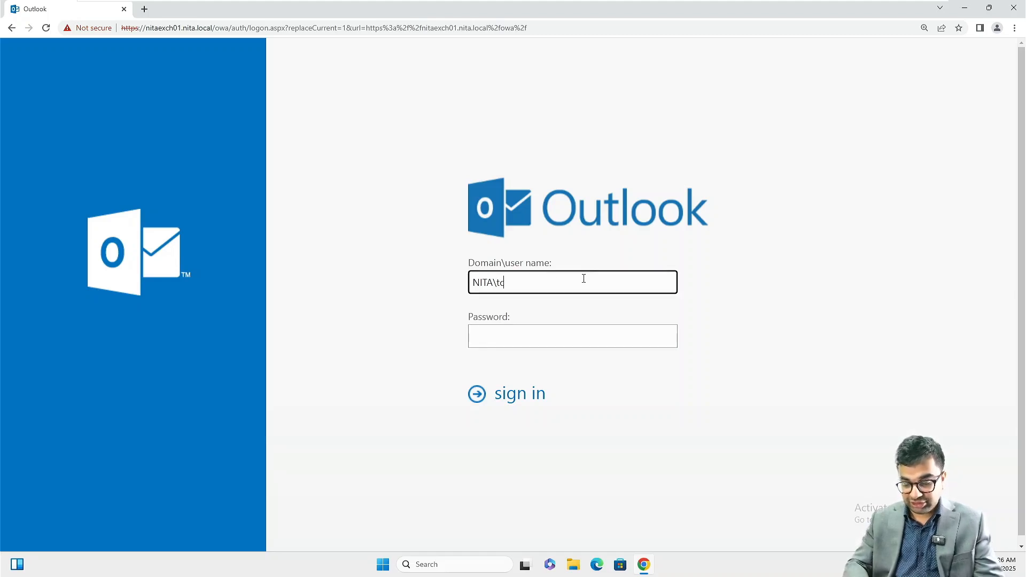
text(ruise)
key(Tab)
text(•••••••••••)
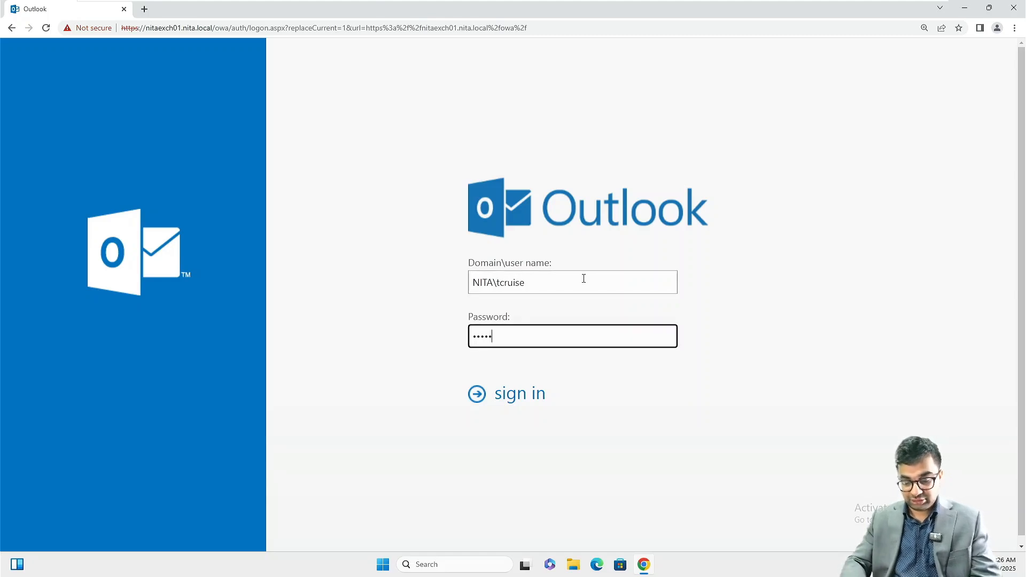
key(Return)
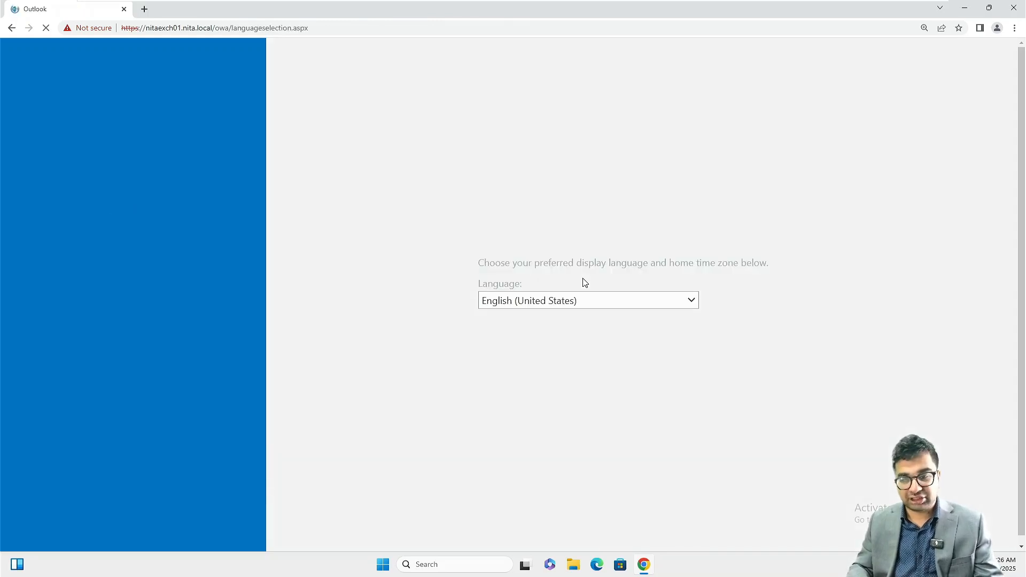
Step: Set the time zone to (UTC-05:00) Eastern Time (US & Canada) and save
click(602, 337)
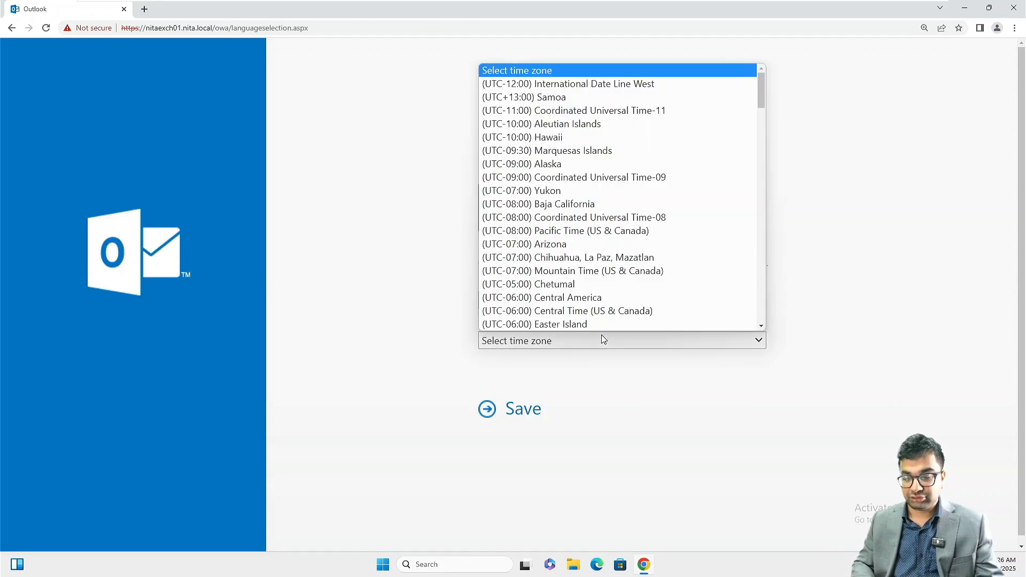
key(Down)
key(Down)
key(Down)
key(Down)
key(Down)
key(Down)
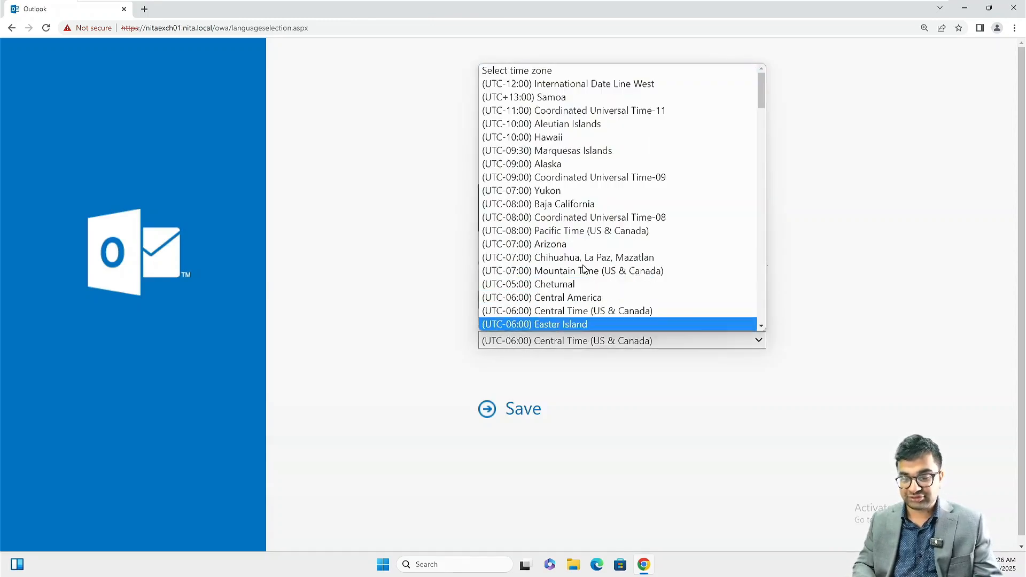
key(Down)
key(Down)
key(Down)
key(Down)
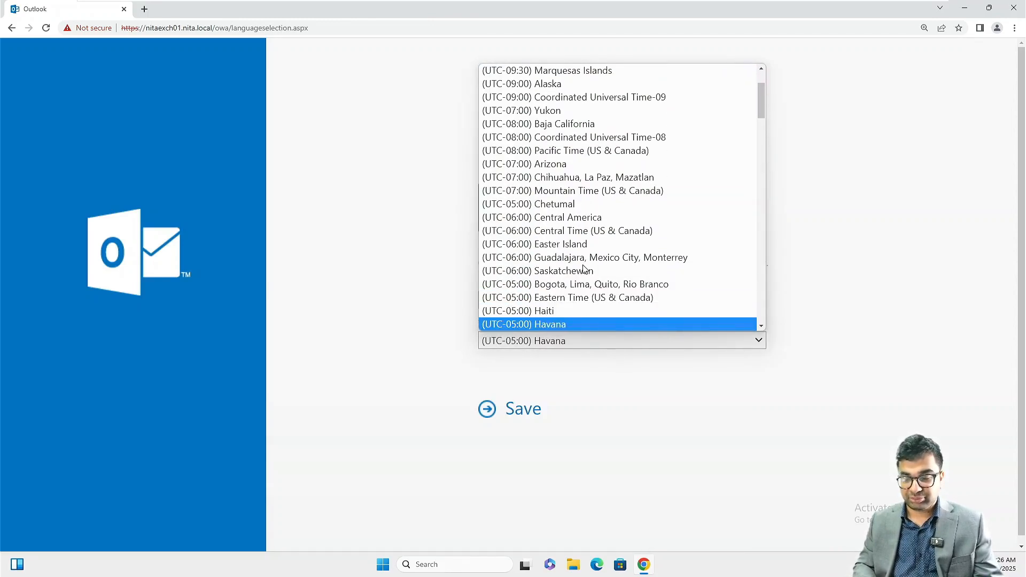
key(Up)
key(Up)
key(Return)
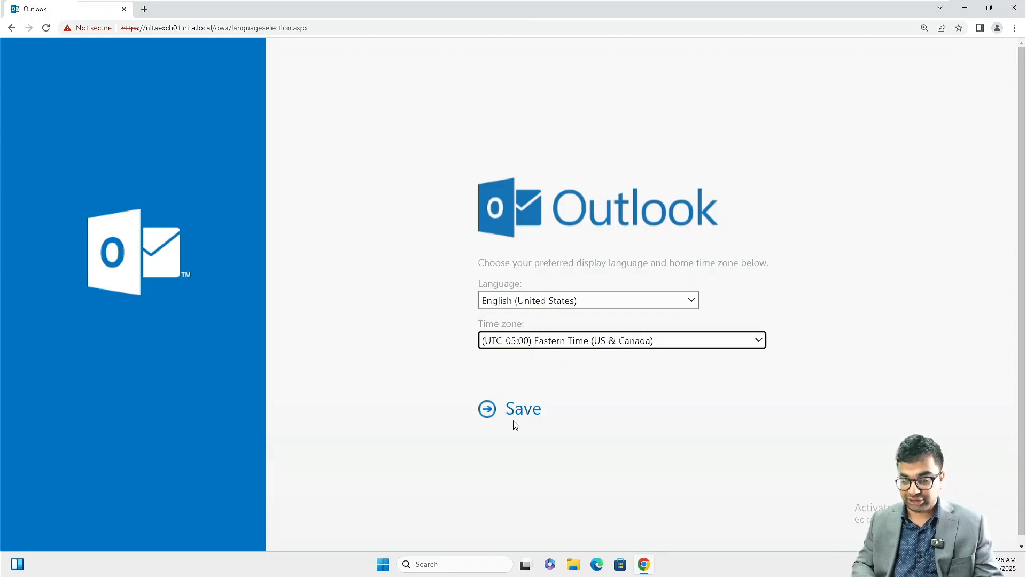
click(514, 410)
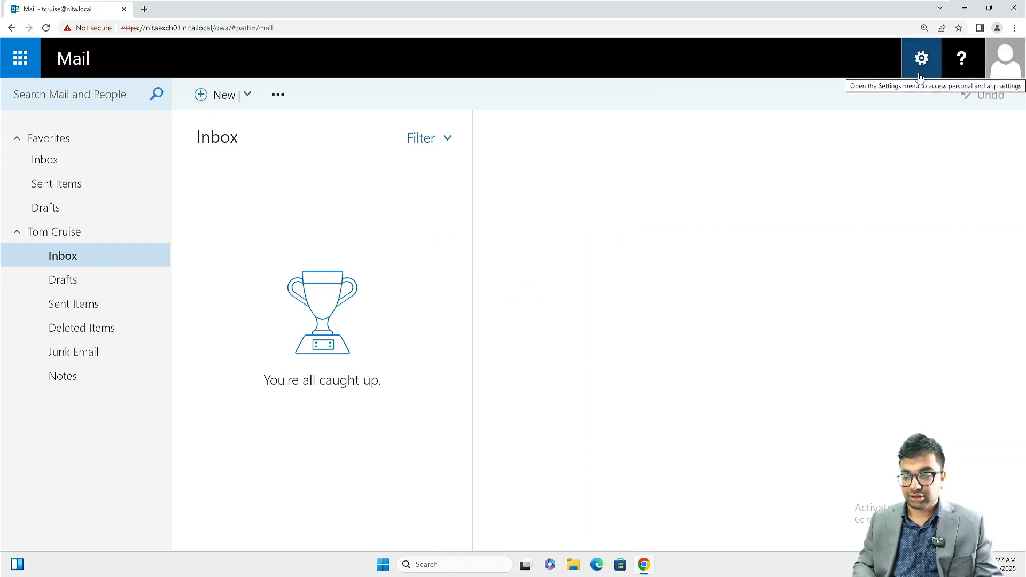
Step: Tick Turn on offline access in Offline settings from the Settings gear menu
click(248, 101)
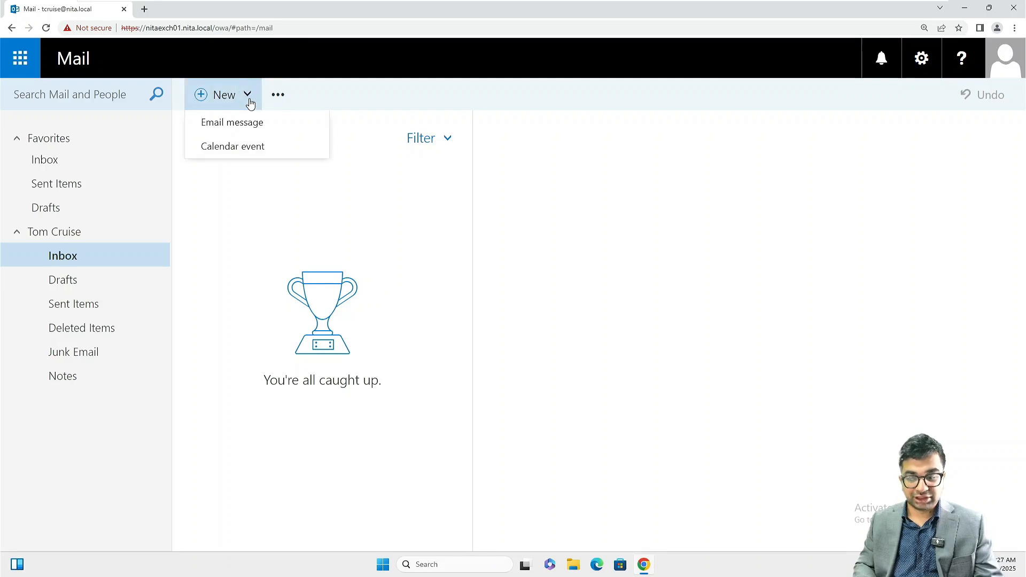
click(882, 60)
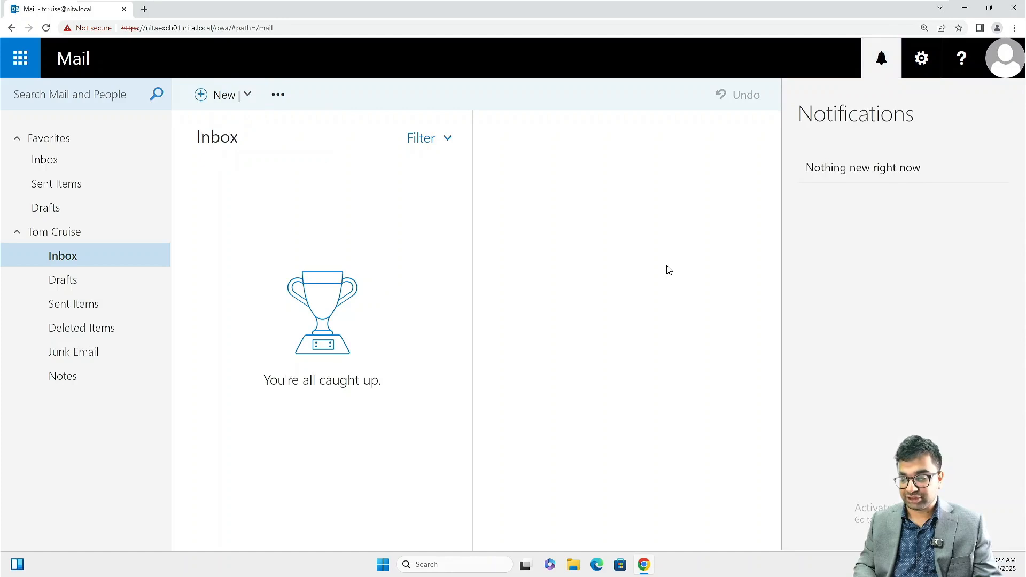
click(923, 59)
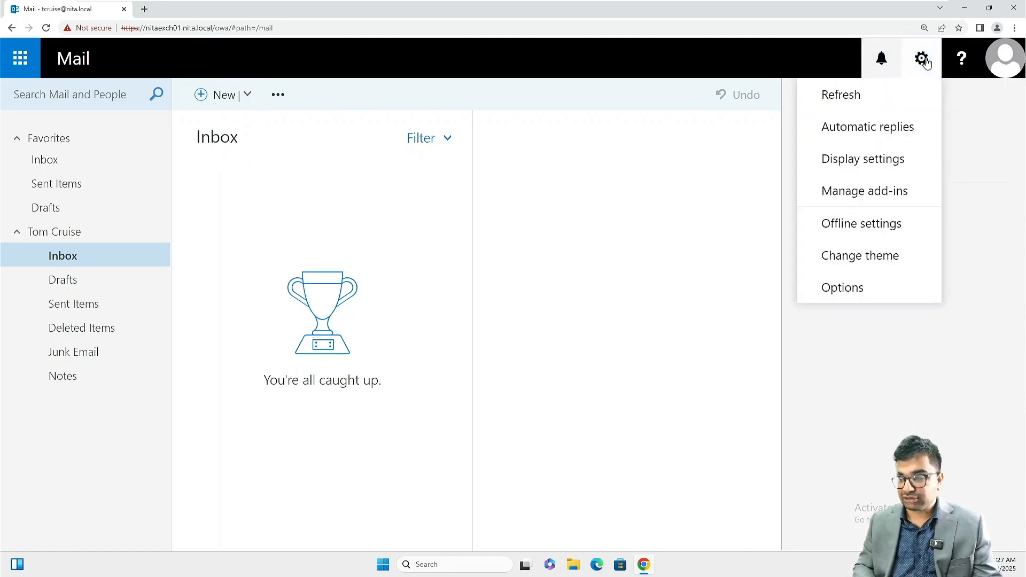
click(879, 235)
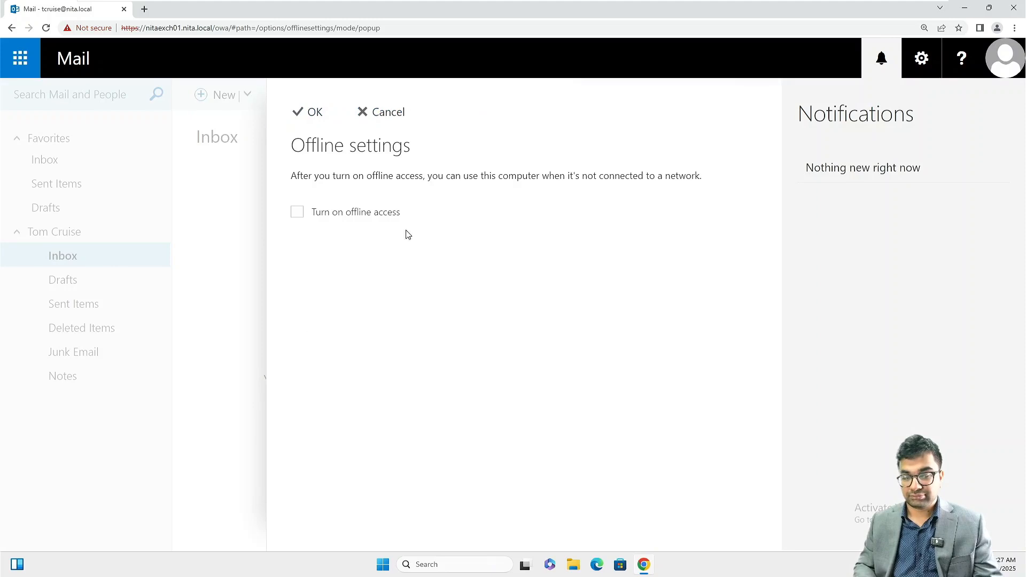
click(321, 213)
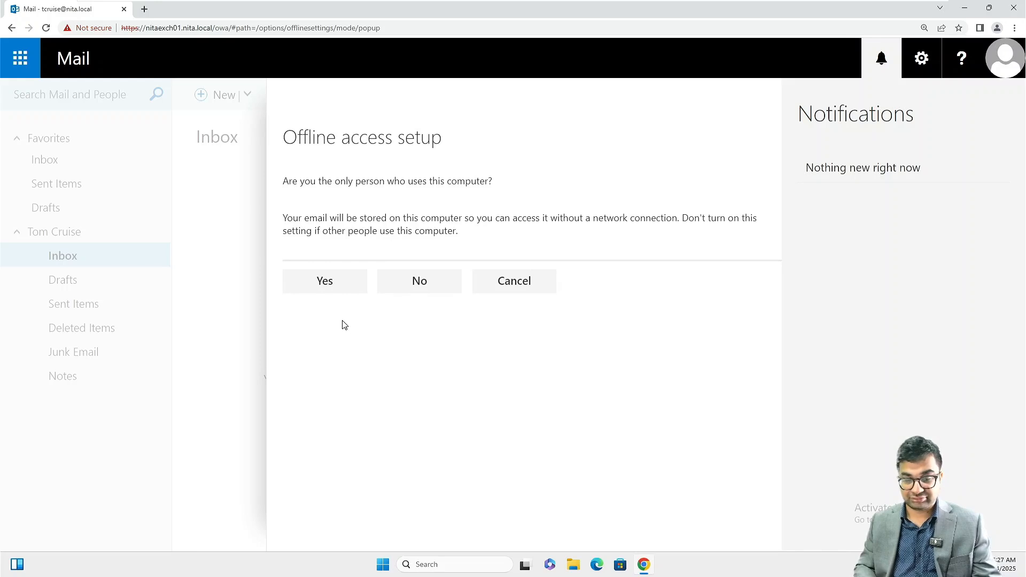
Step: Confirm being this computer's only user, bookmark the Mail page, and complete offline setup
click(326, 281)
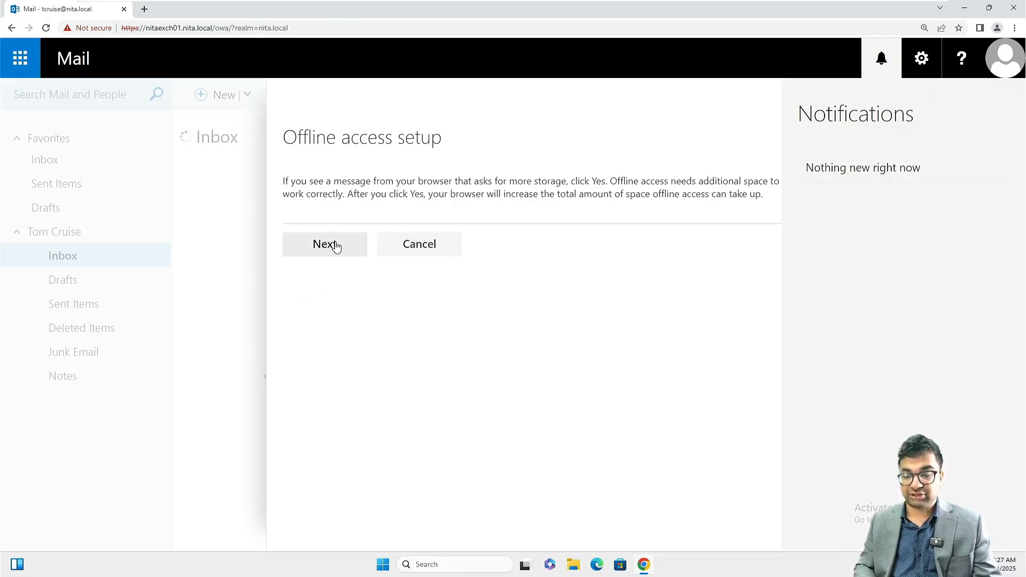
click(336, 247)
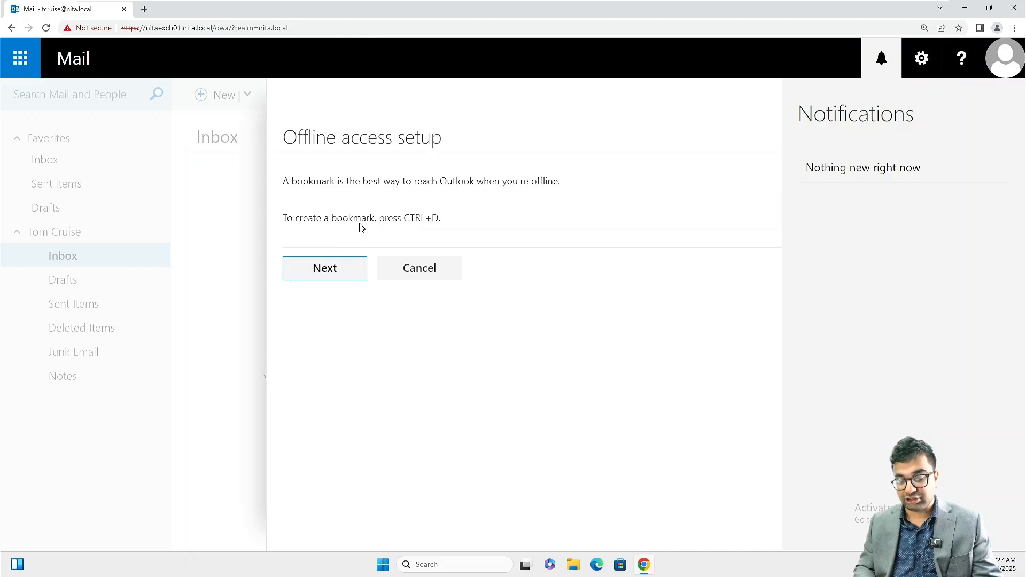
key(ctrl+d)
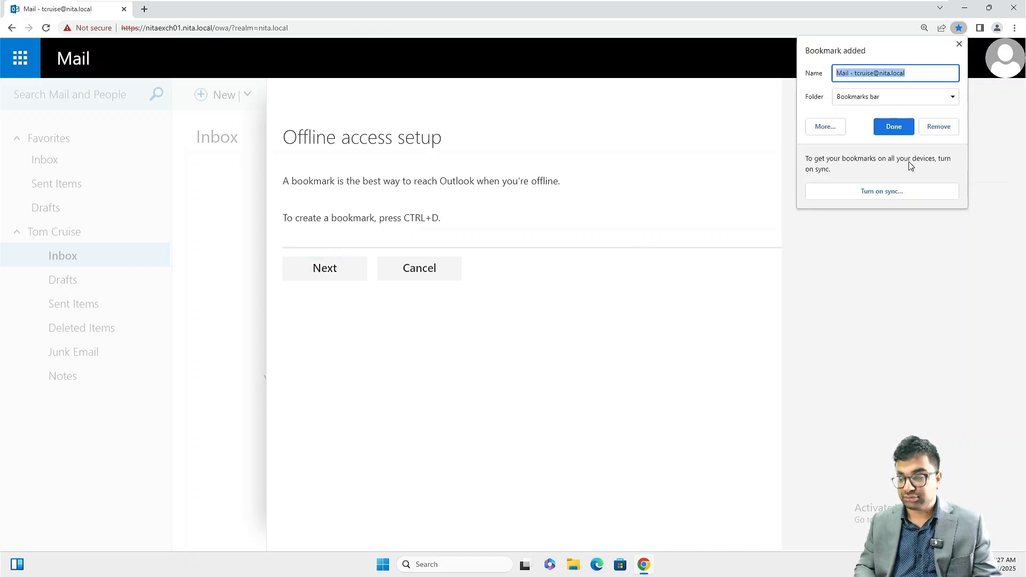
click(894, 127)
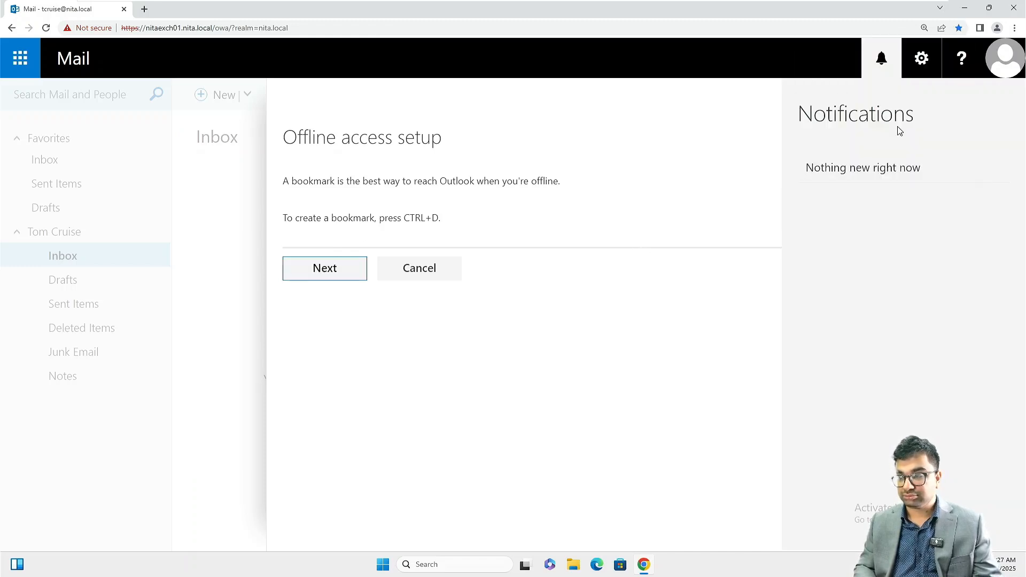
click(327, 278)
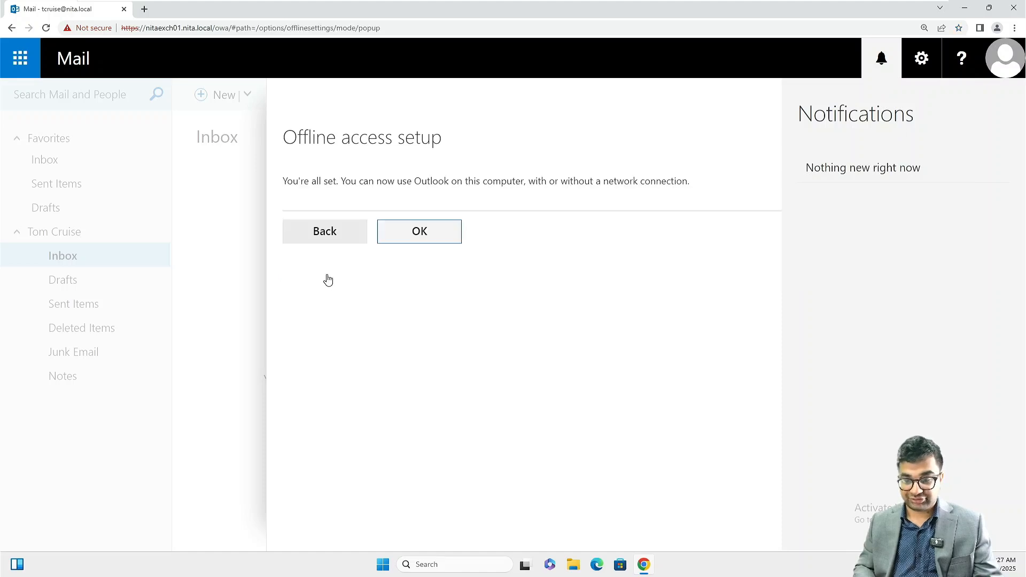
click(452, 235)
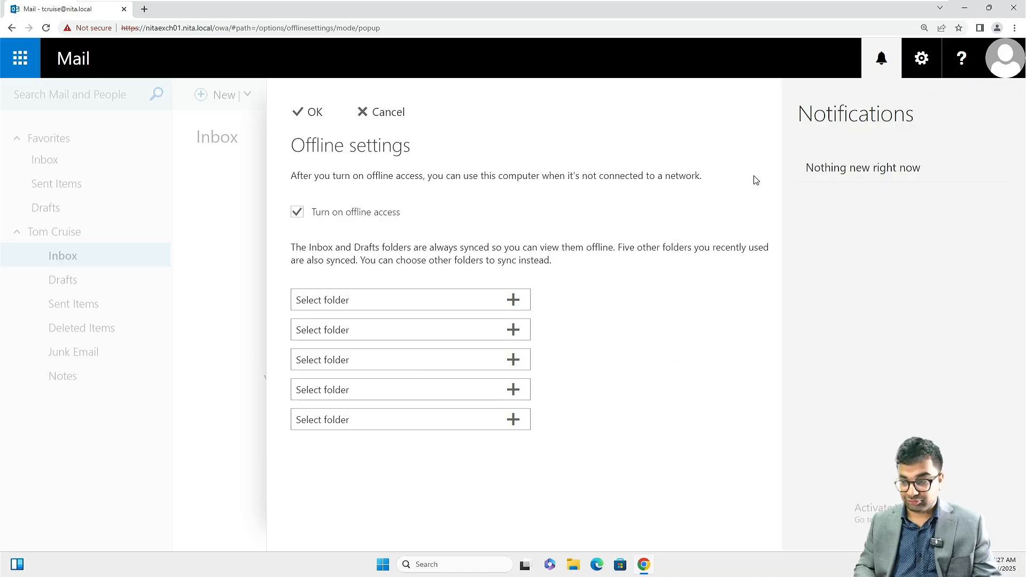
Step: Save the offline settings and return to the Inbox, closing the account menu and notifications
click(305, 113)
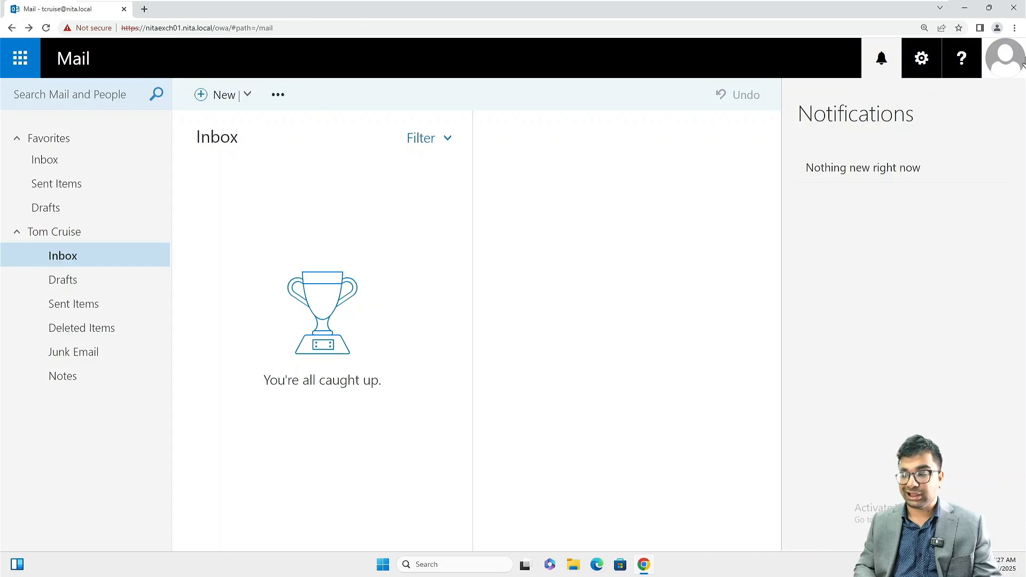
click(999, 58)
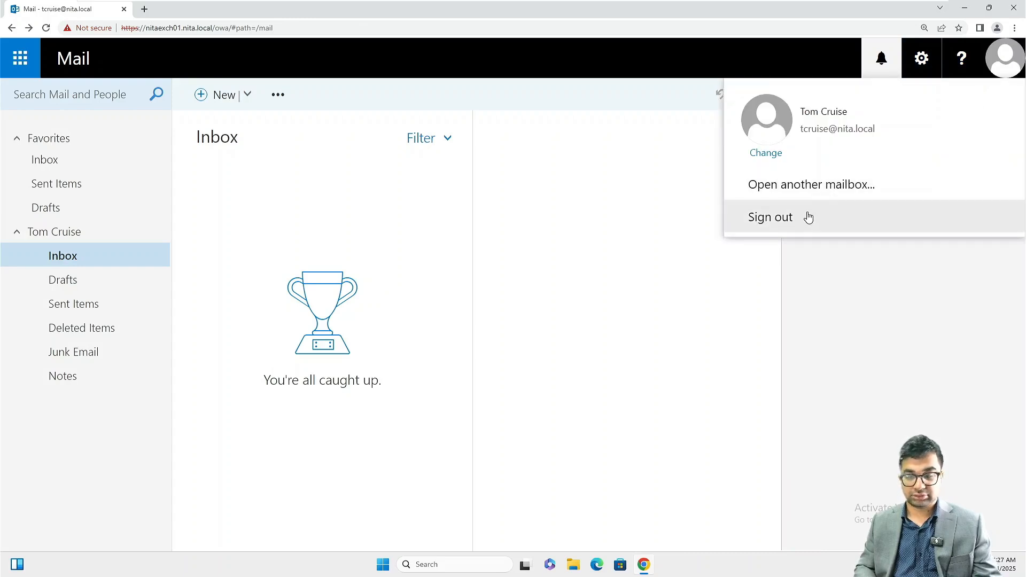
click(564, 203)
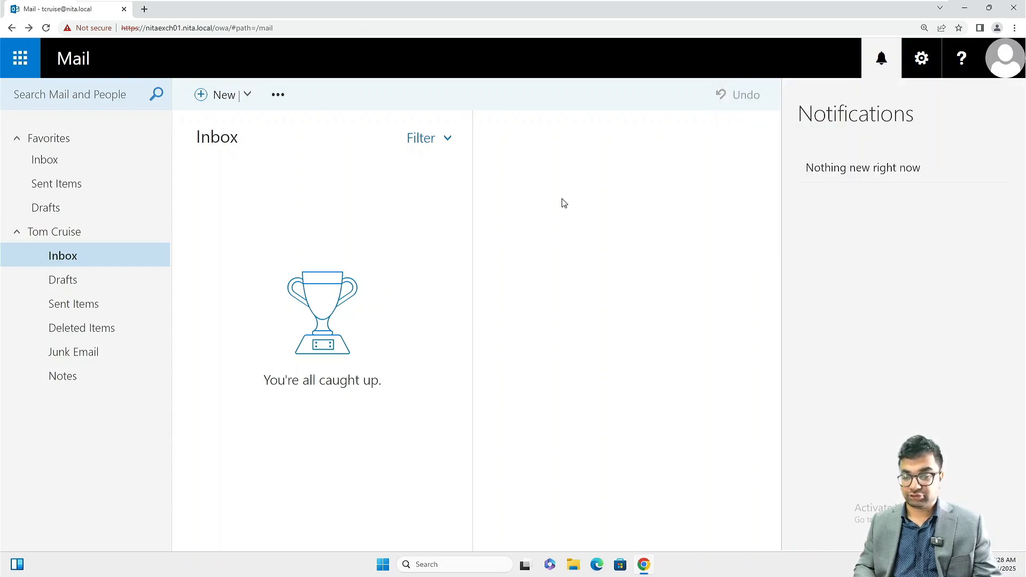
click(211, 97)
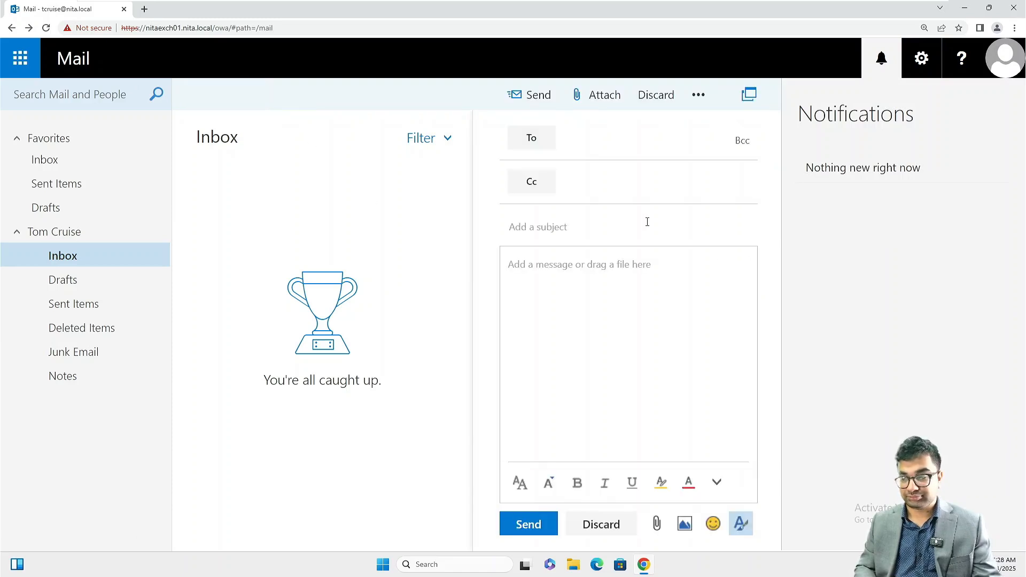
click(881, 59)
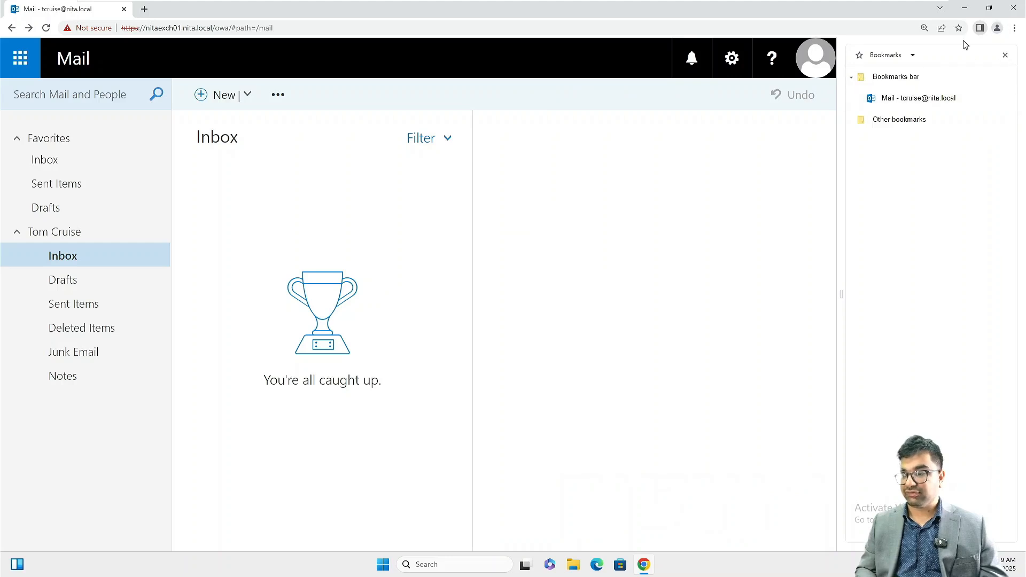
Step: Reload the mailbox from the saved Mail bookmark, then hide the bookmarks side panel
click(921, 105)
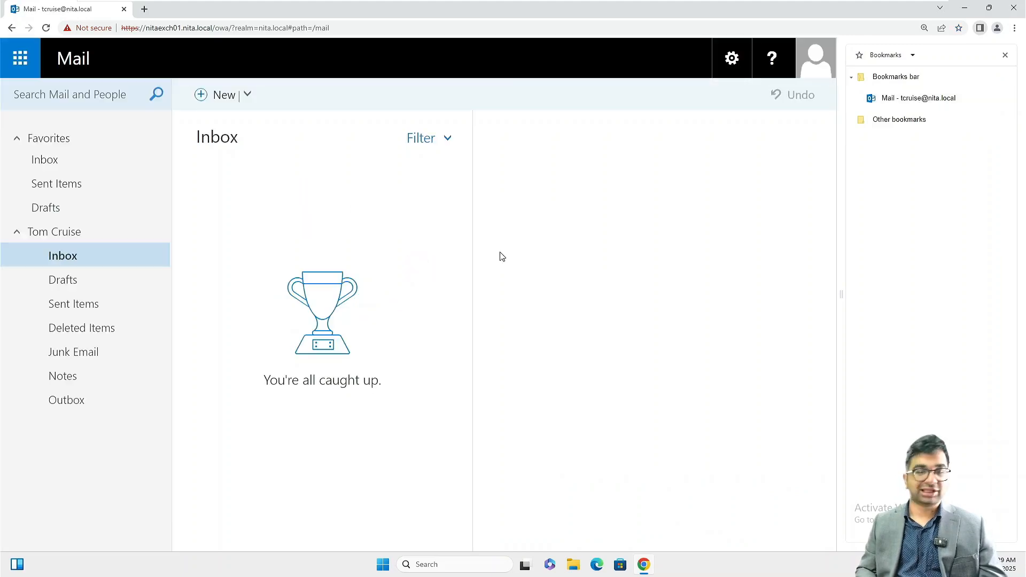
click(983, 28)
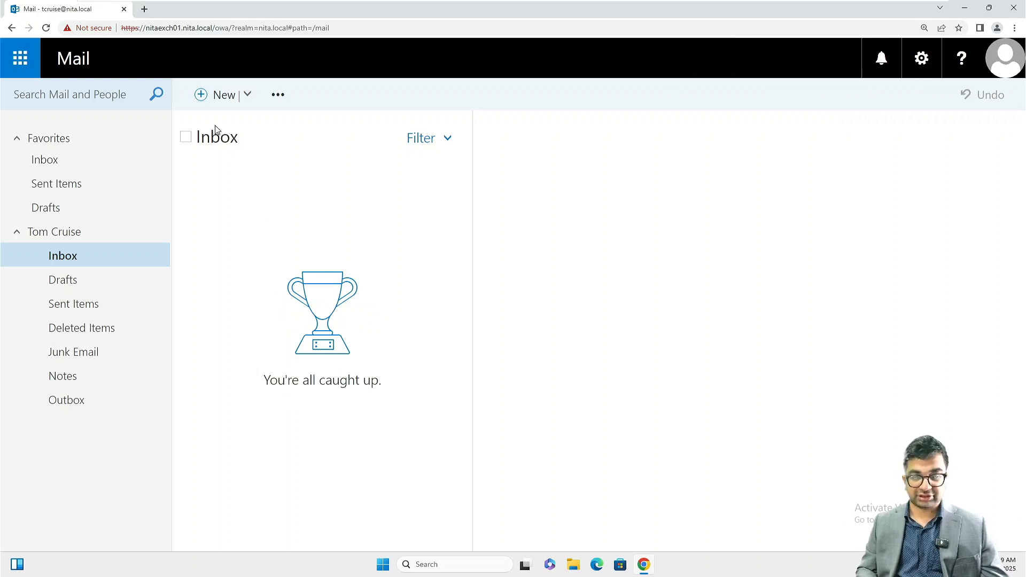
Step: Send Administrator a message with subject 'Test' and body 'This is a short message'
click(213, 96)
text(Ad)
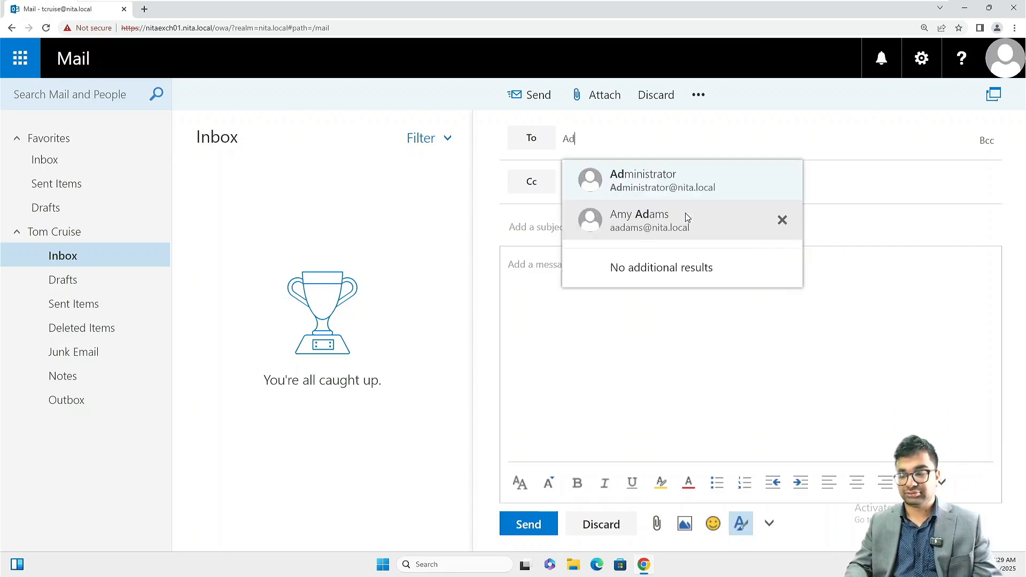
click(669, 183)
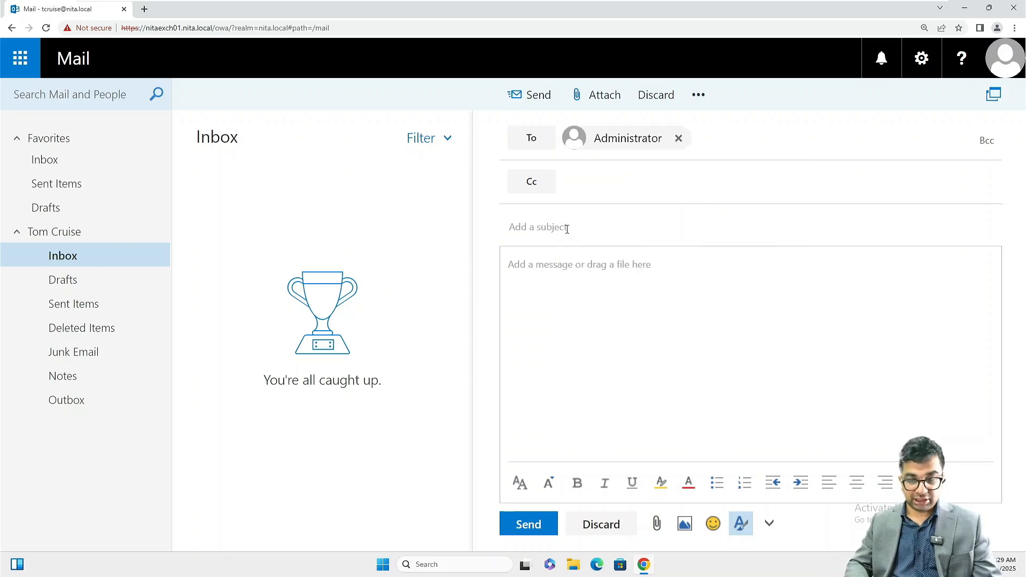
text(Test)
key(Tab)
text(This is a test email)
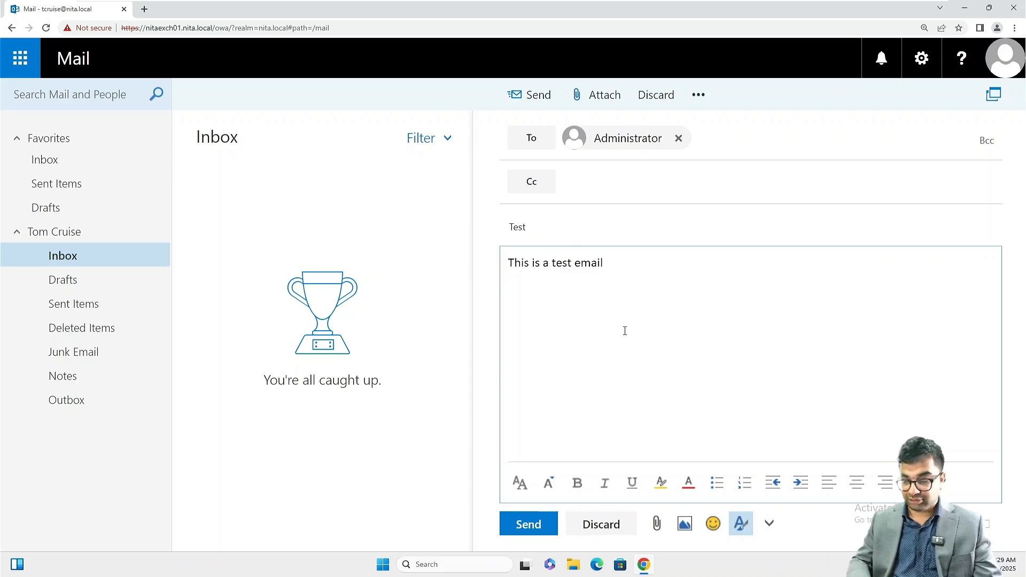
key(BackSpace)
key(BackSpace)
key(BackSpace)
key(BackSpace)
key(BackSpace)
key(BackSpace)
key(BackSpace)
key(BackSpace)
key(BackSpace)
key(BackSpace)
key(BackSpace)
text(a short message)
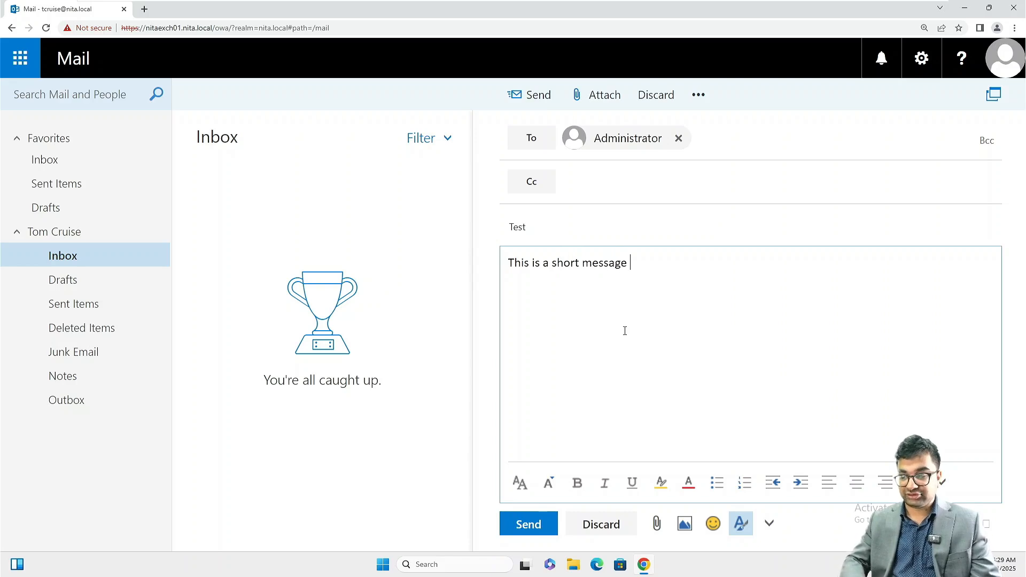
click(527, 525)
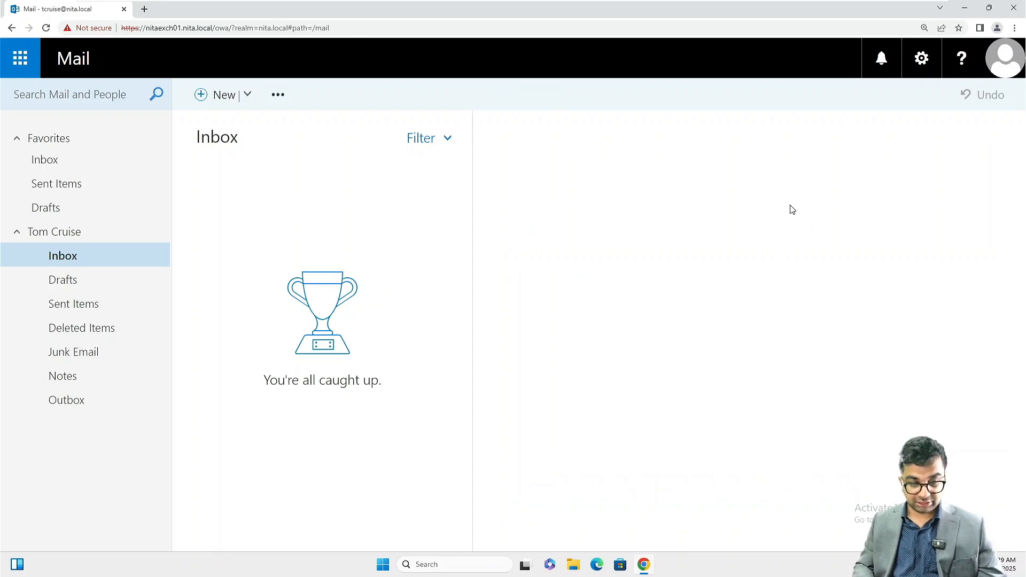
Step: Check Drafts and Sent Items to confirm the Test message to Administrator was sent
click(118, 308)
click(111, 279)
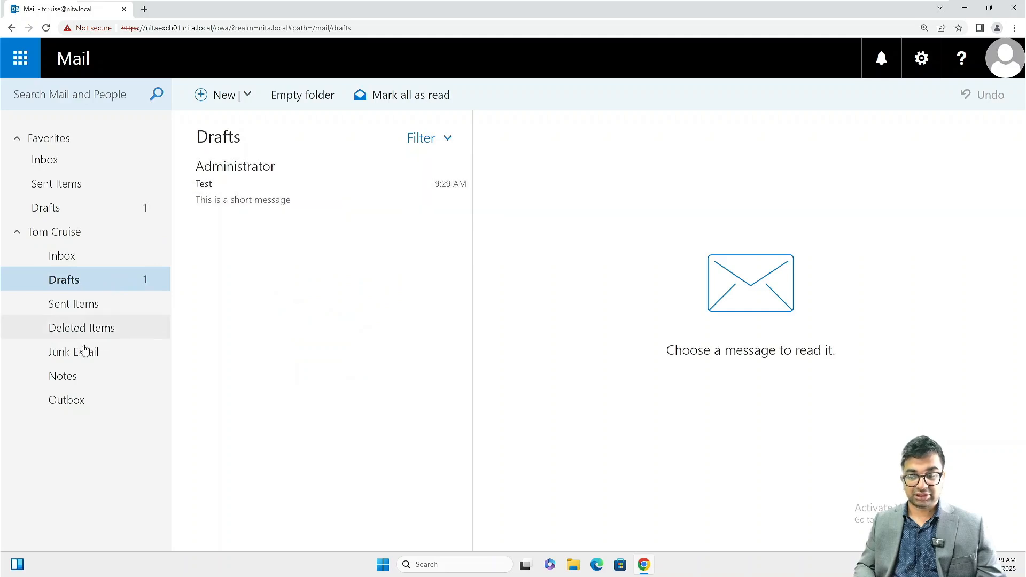
click(100, 301)
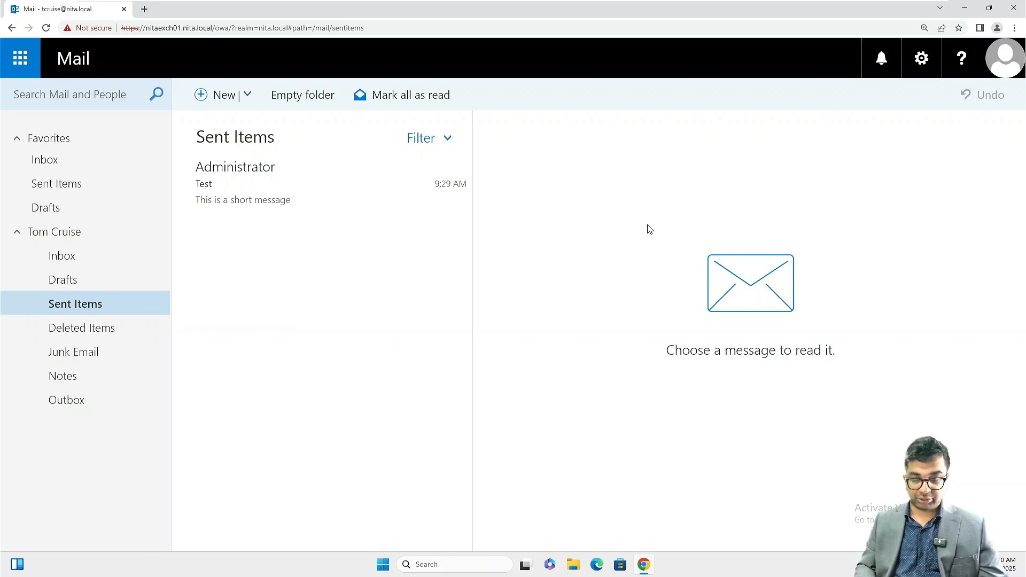
Step: Open an incognito window, load the OWA address, and sign in as NITA\Administrator
key(ctrl+shift+n)
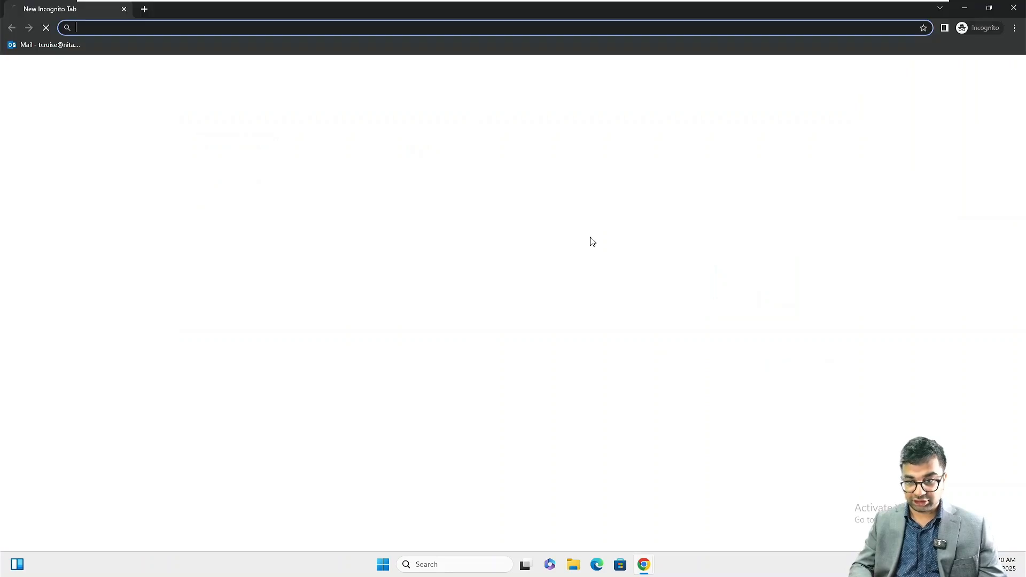
text(h)
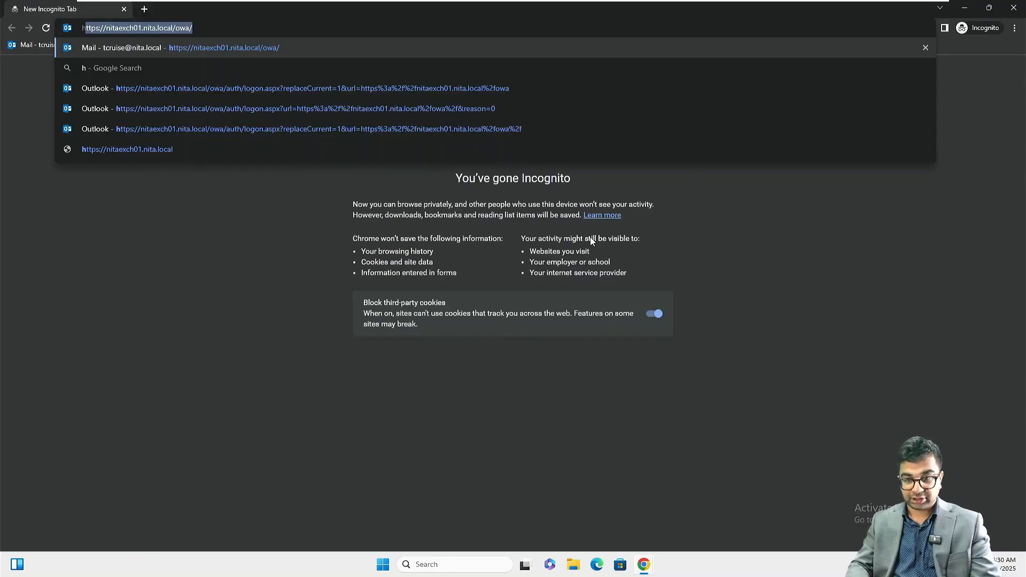
key(Right)
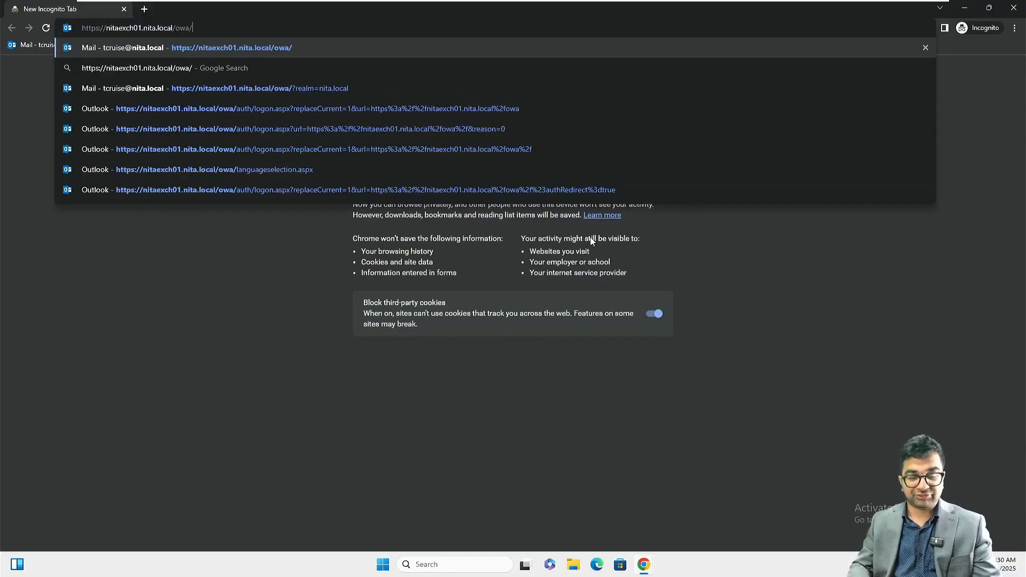
key(Return)
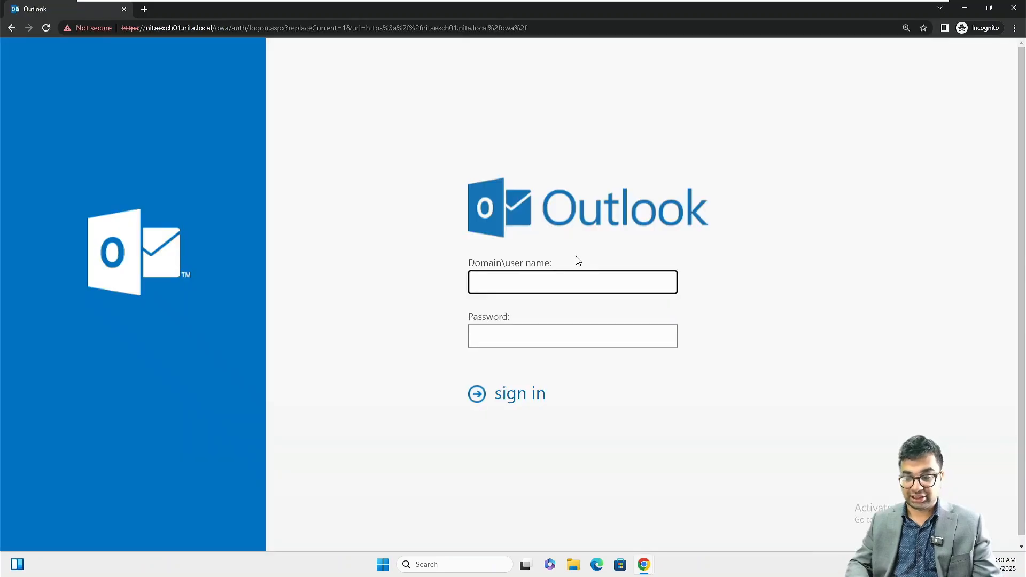
text(NITA\Administrator)
key(Tab)
text(••••••)
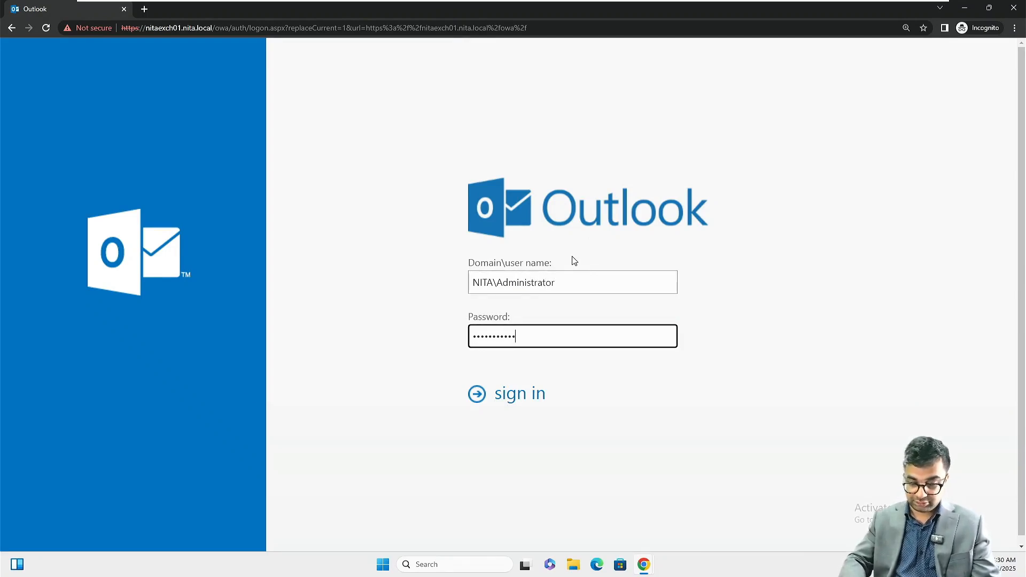
key(Return)
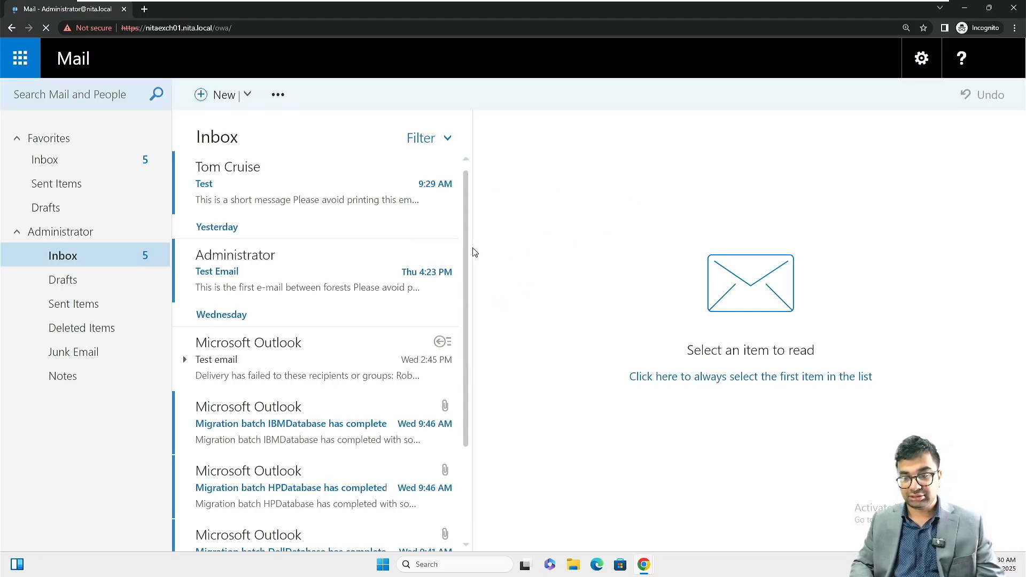
click(300, 212)
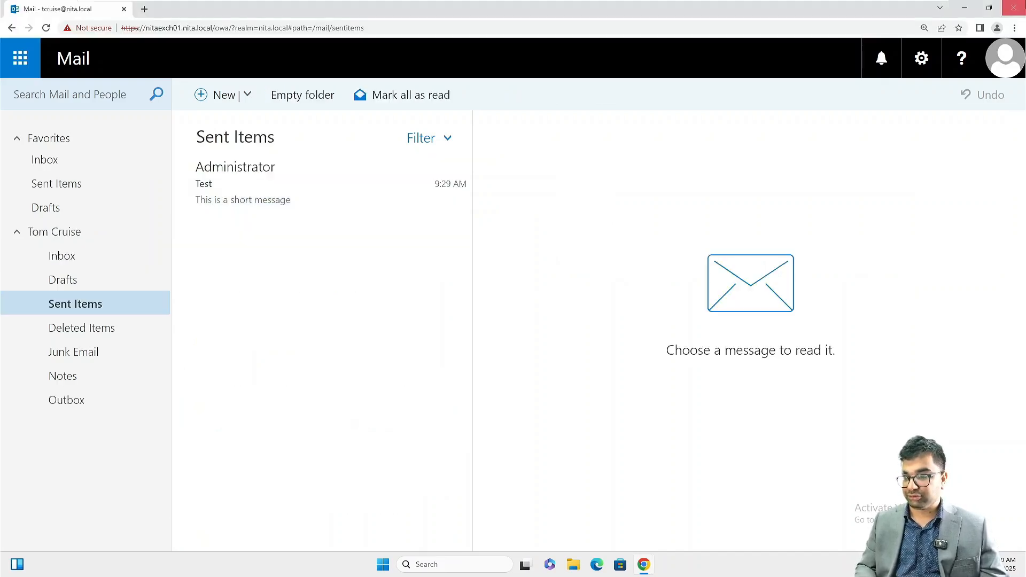
click(1018, 7)
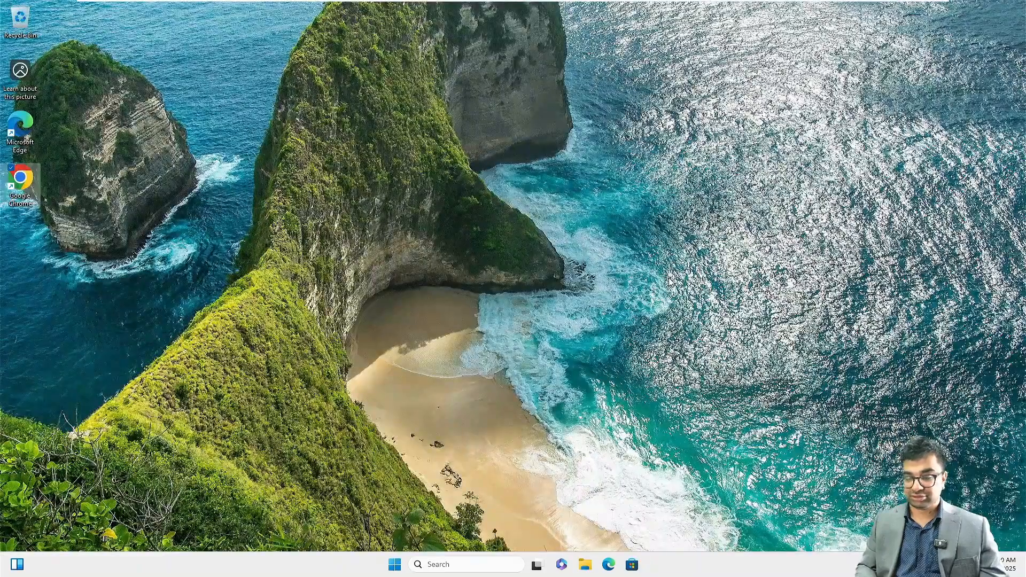